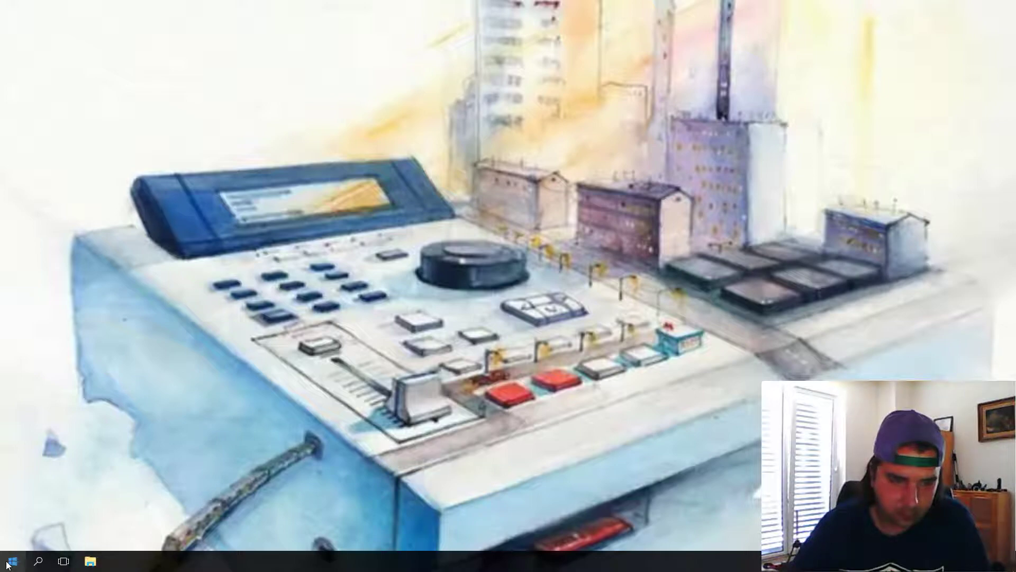
Search for FL Studio and launch FL Studio 12 (64bit)
click(8, 565)
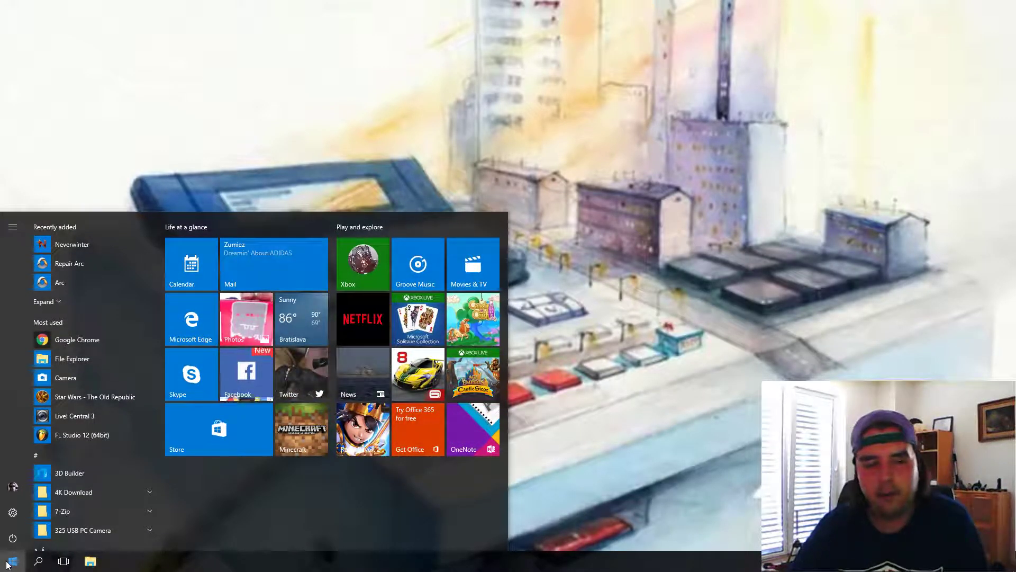
click(85, 459)
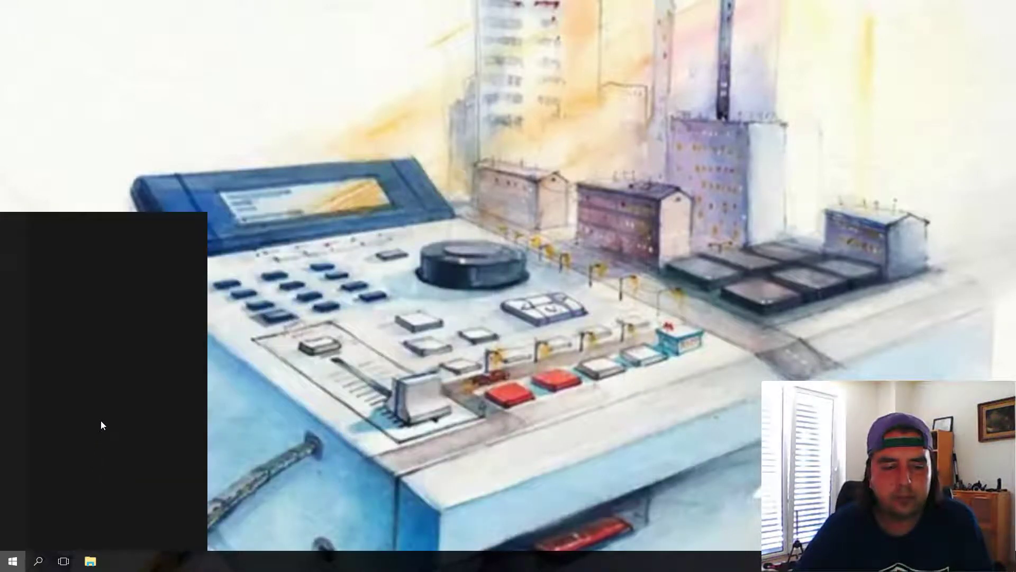
text(f)
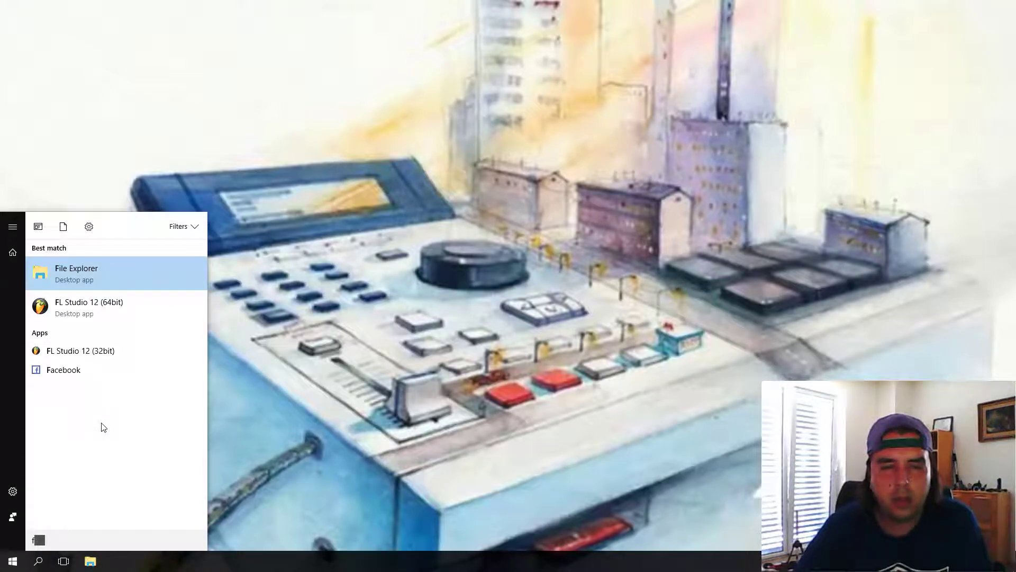
text(l)
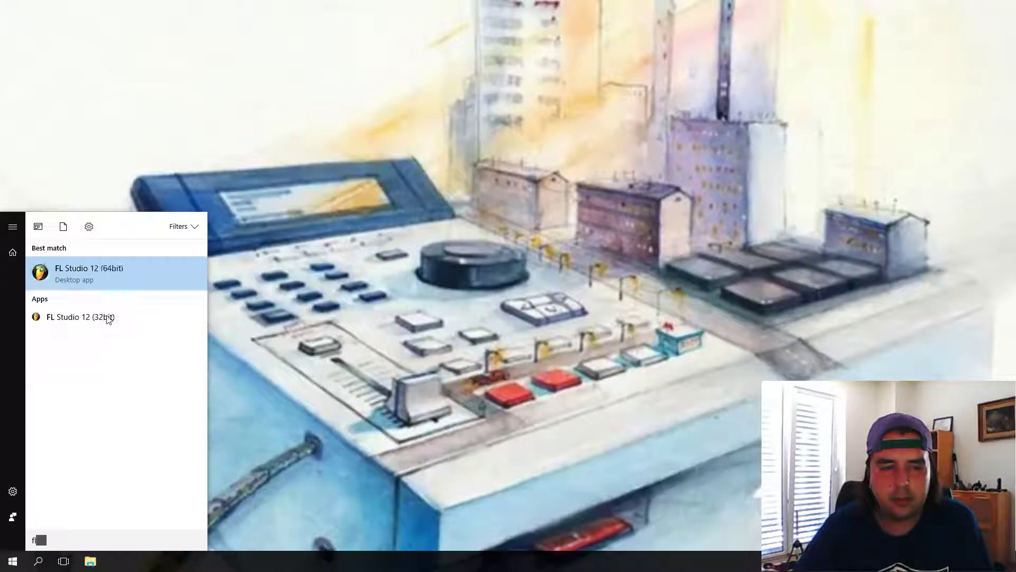
click(106, 271)
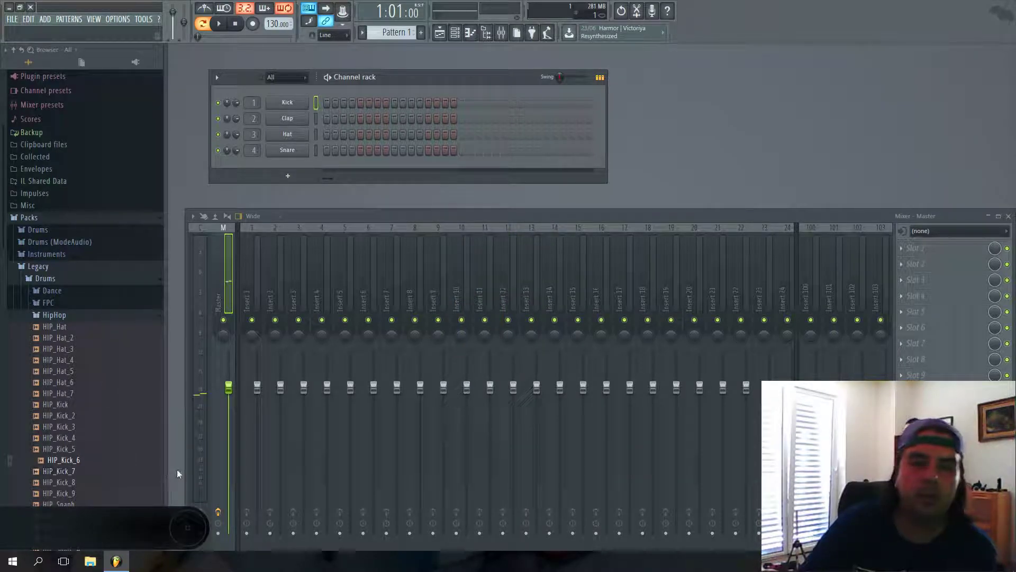
Collapse the open Legacy drum folders and open the Kicks folder of the Drums (ModeAudio) pack
click(74, 317)
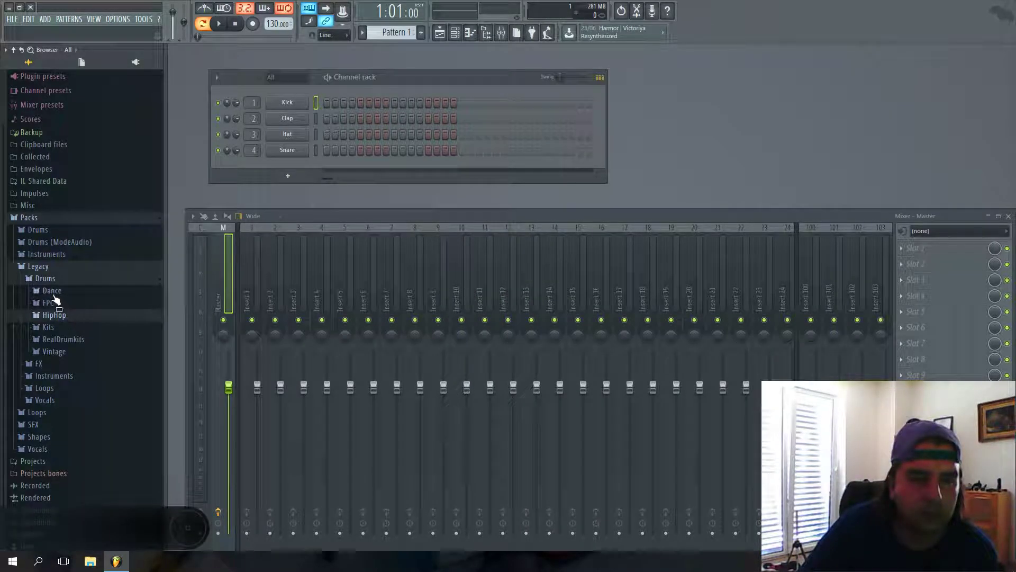
click(50, 278)
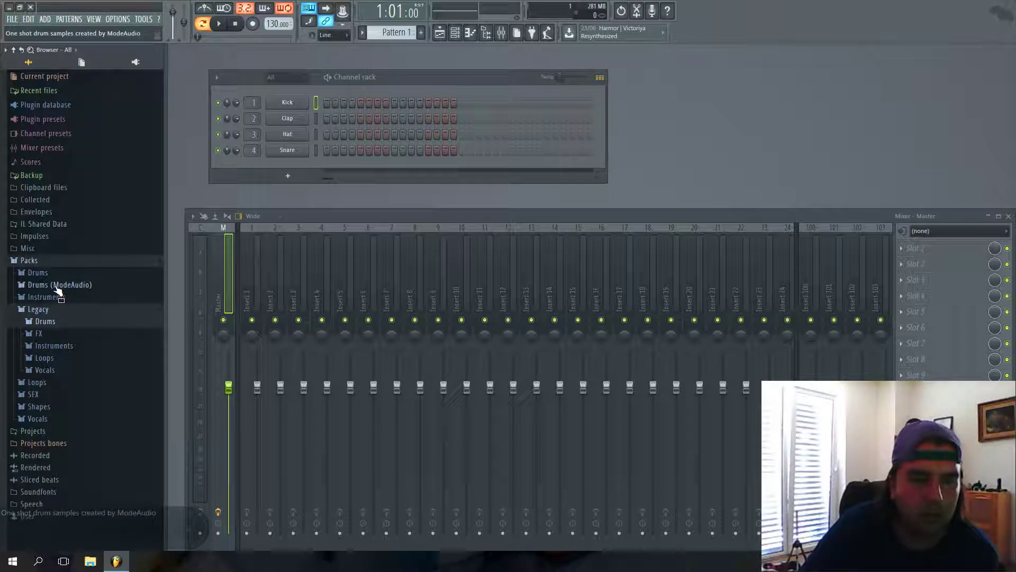
click(59, 285)
click(56, 346)
Audition several Attack Kick samples and load Attack Kick 14 into the Kick channel
click(74, 391)
click(75, 412)
click(74, 434)
click(72, 456)
click(72, 479)
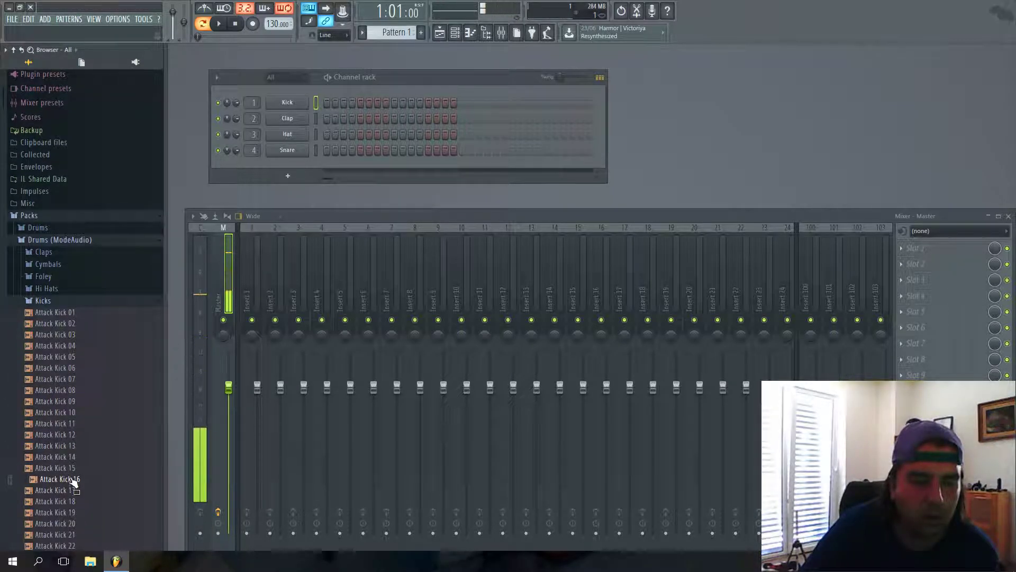
click(74, 458)
drag(56, 378, 270, 95)
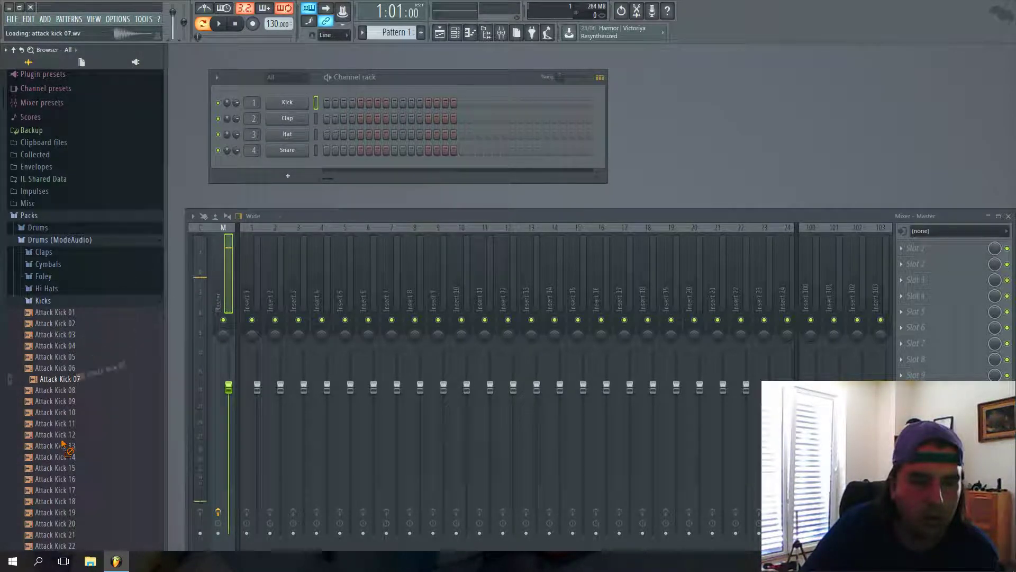
click(65, 458)
drag(68, 460, 275, 101)
Close the Kicks folder and open the Snares folder of the Drums (ModeAudio) pack
click(51, 304)
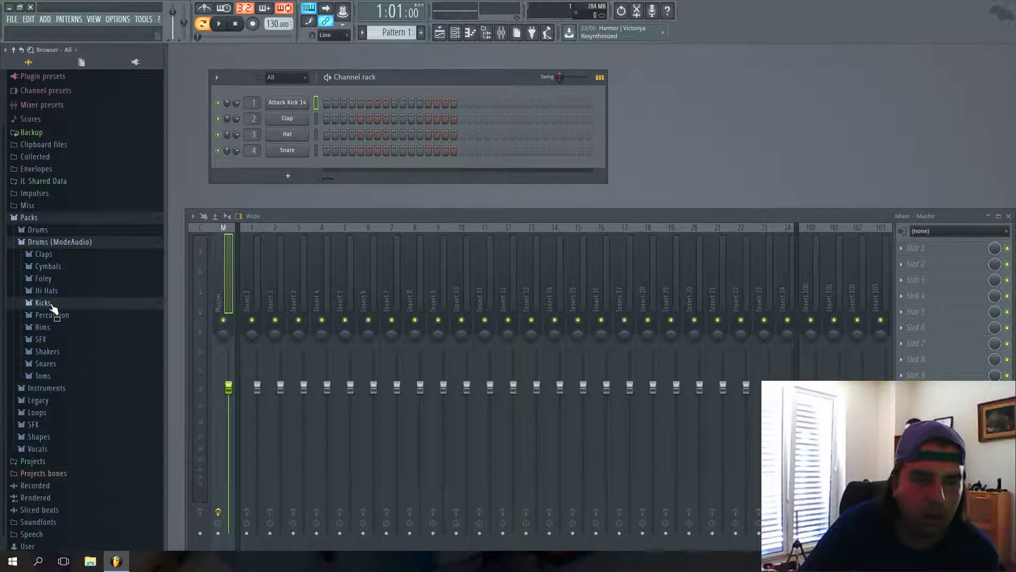
click(56, 327)
click(56, 326)
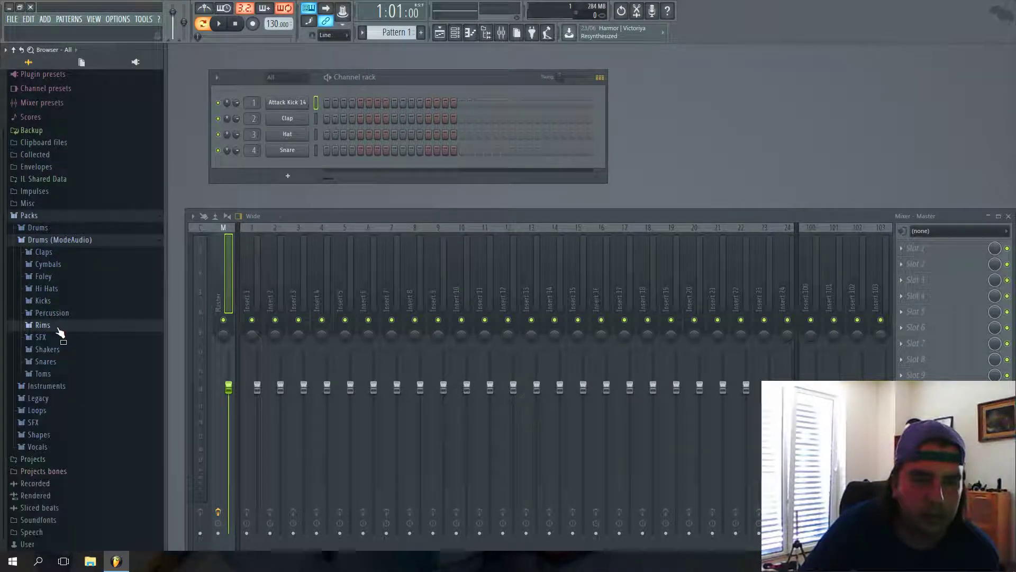
click(63, 363)
Audition Attack Snare samples through the list and load Attack Snare 60 into the Clap channel
click(58, 474)
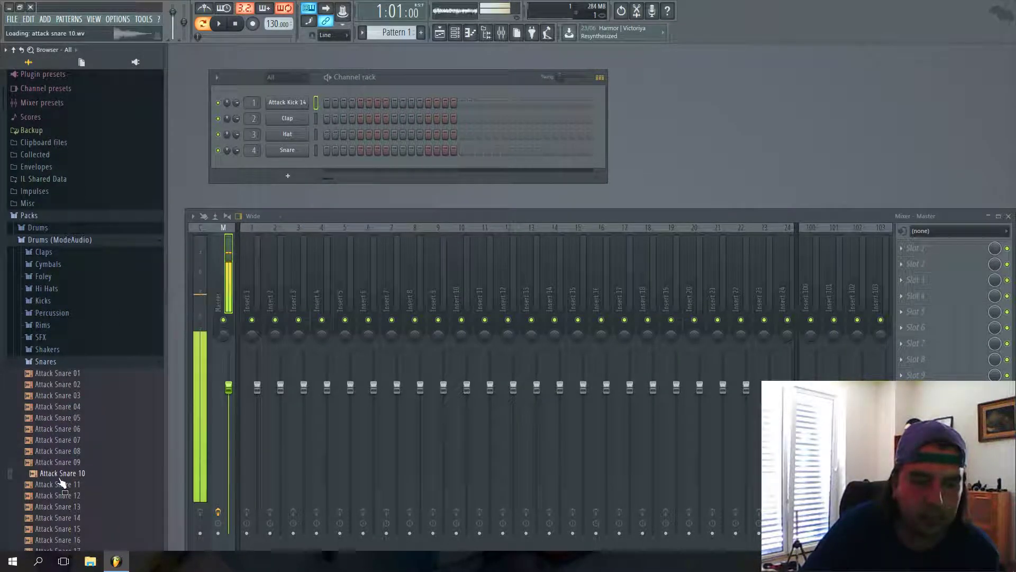
scroll(66, 508, down, 6)
click(75, 430)
click(72, 453)
click(67, 475)
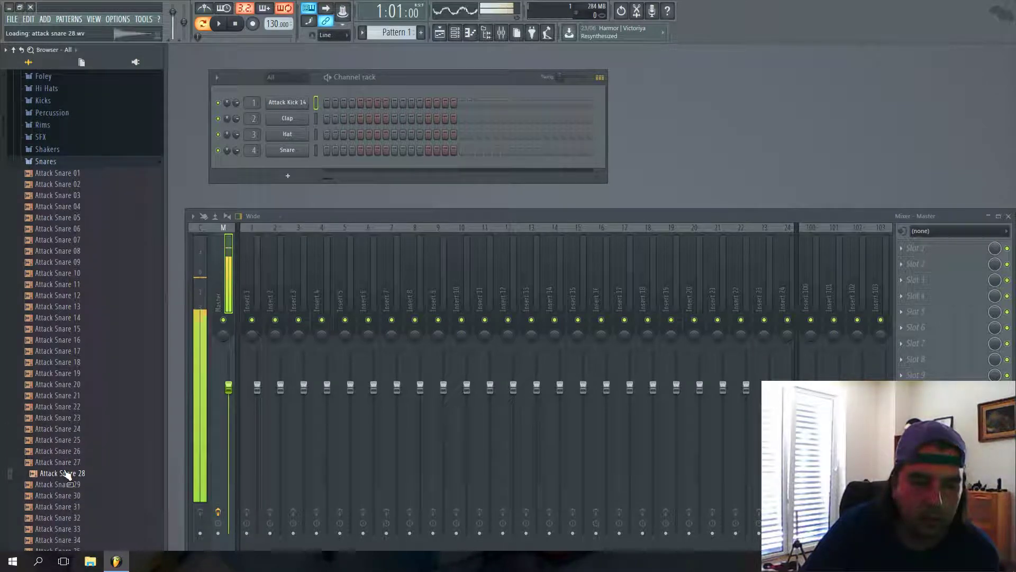
click(65, 497)
scroll(65, 496, down, 1)
scroll(68, 500, down, 5)
click(69, 439)
click(61, 461)
scroll(59, 495, down, 12)
click(59, 473)
click(59, 506)
scroll(62, 460, down, 12)
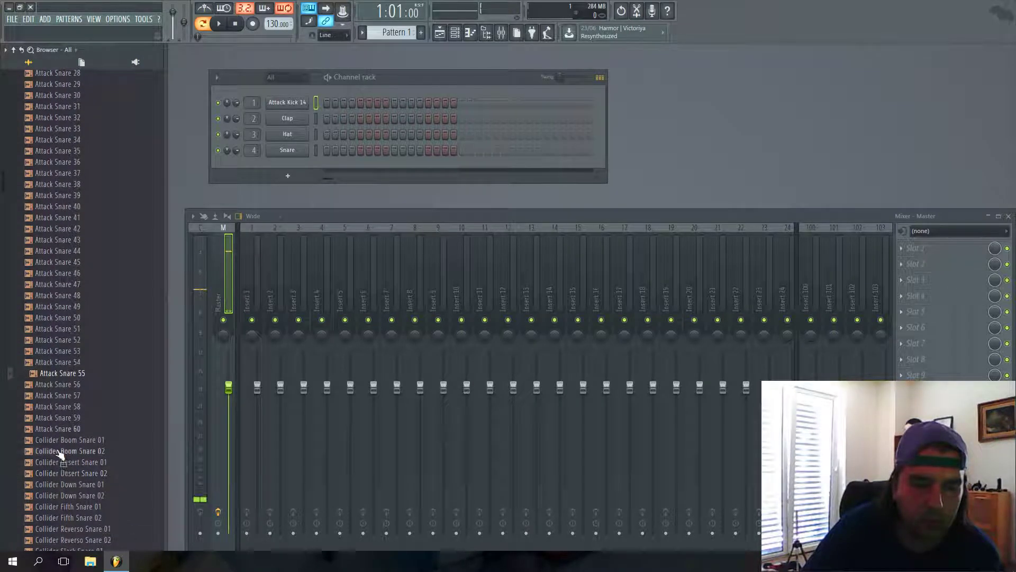
click(70, 472)
drag(59, 428, 306, 123)
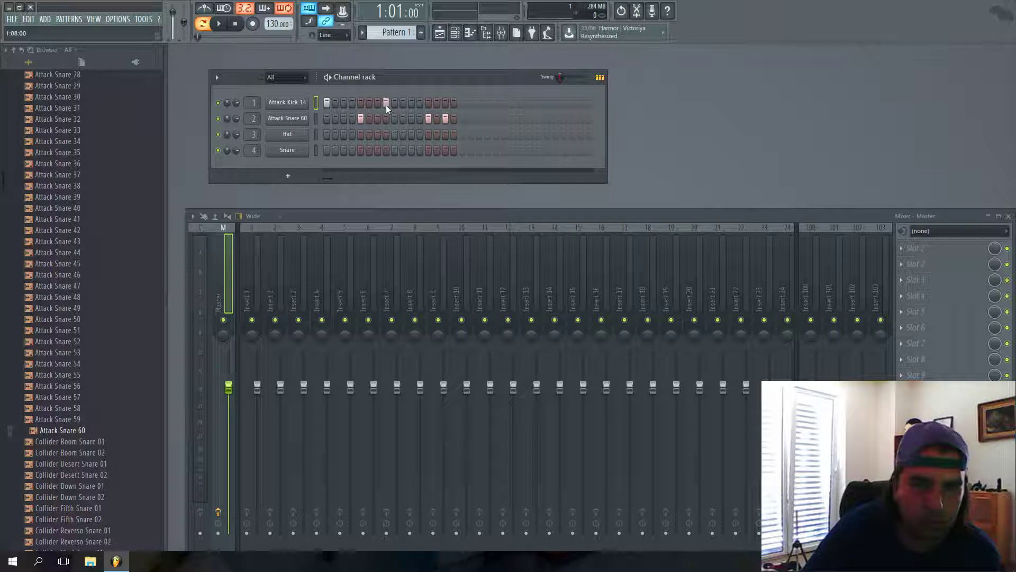
Play the kick and snare pattern and set the project tempo to 135 BPM
click(221, 26)
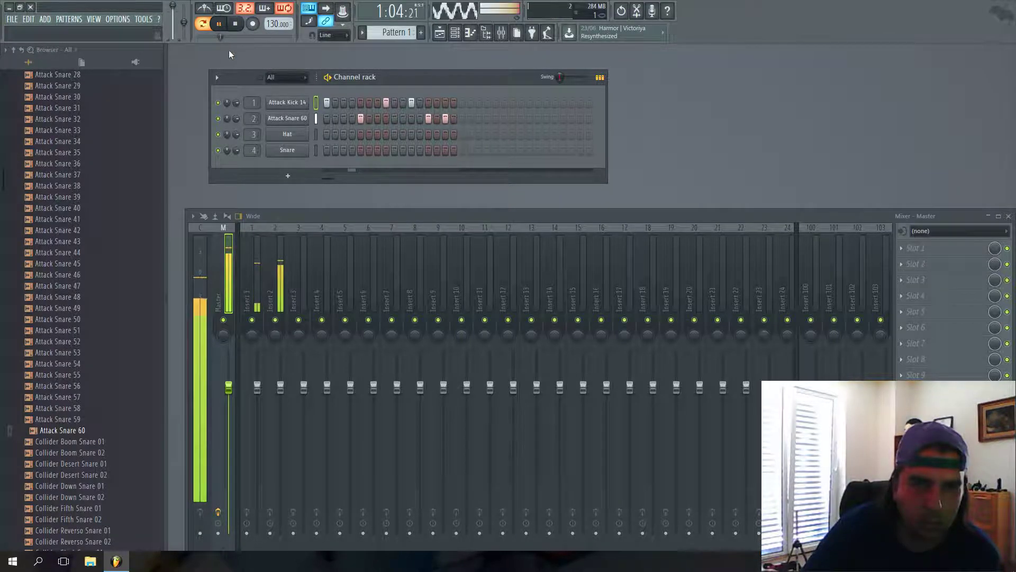
drag(184, 22, 252, 37)
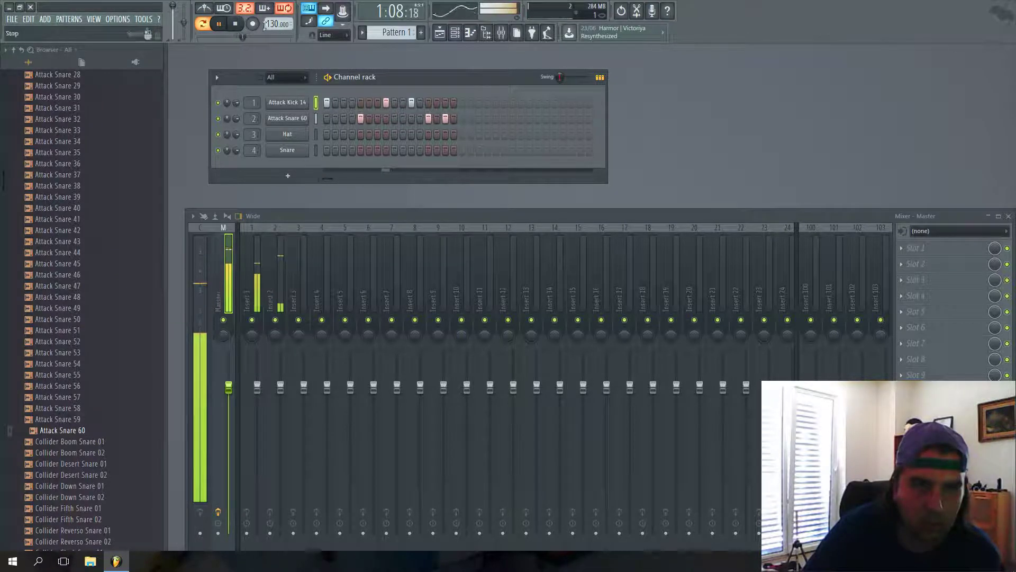
drag(278, 24, 278, 21)
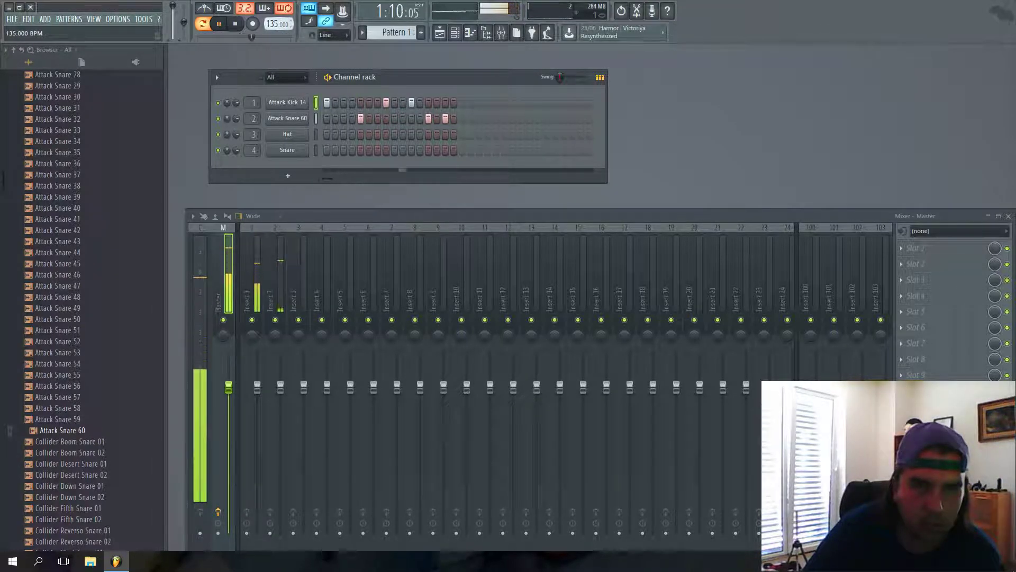
drag(184, 23, 189, 10)
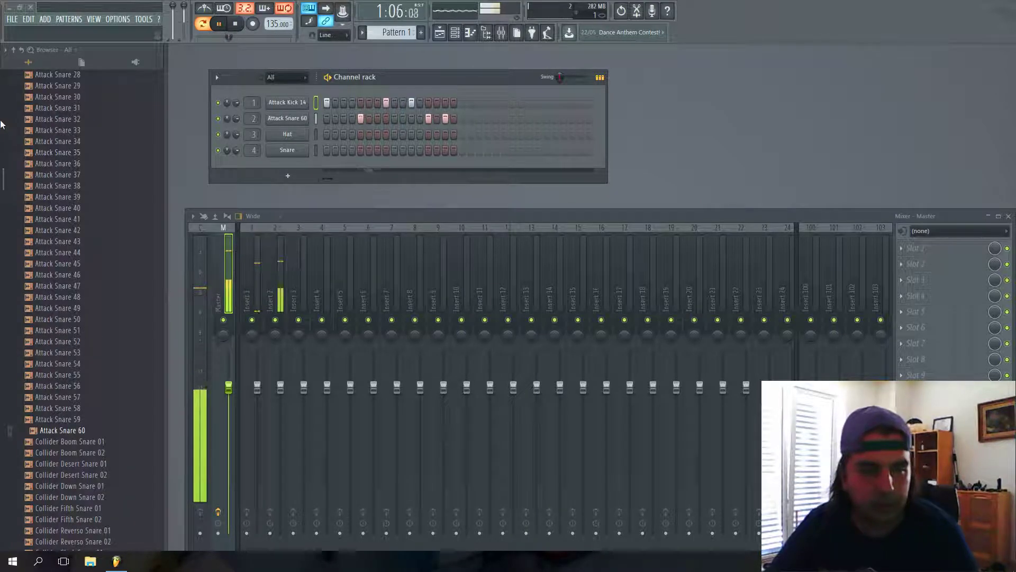
Audition samples in the Cymbals folder of Drums (ModeAudio) and load MA Borough Cymbal 01 into the Hat channel
scroll(1, 124, up, 10)
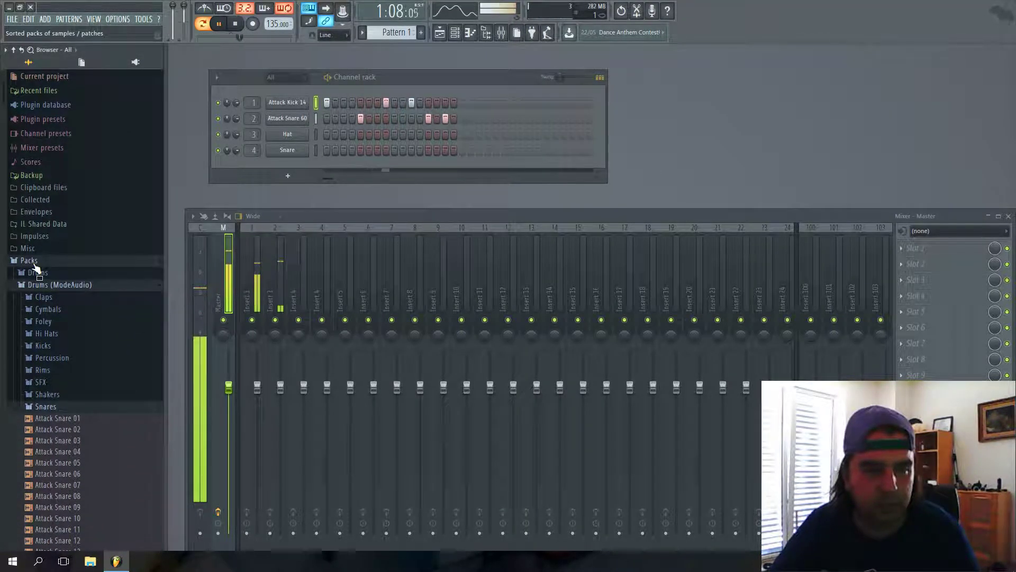
click(47, 309)
click(85, 354)
click(90, 365)
click(75, 476)
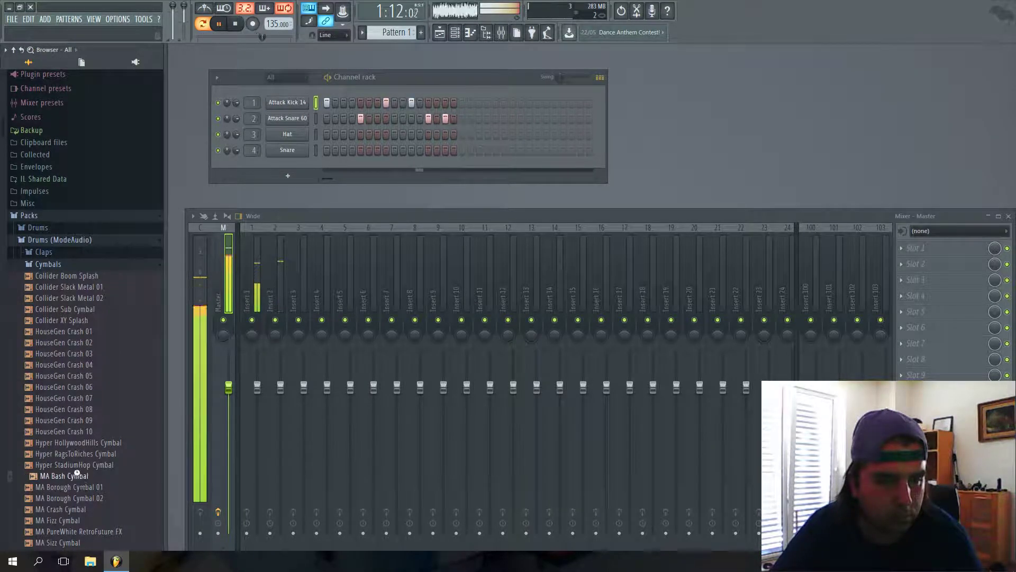
click(83, 454)
click(79, 486)
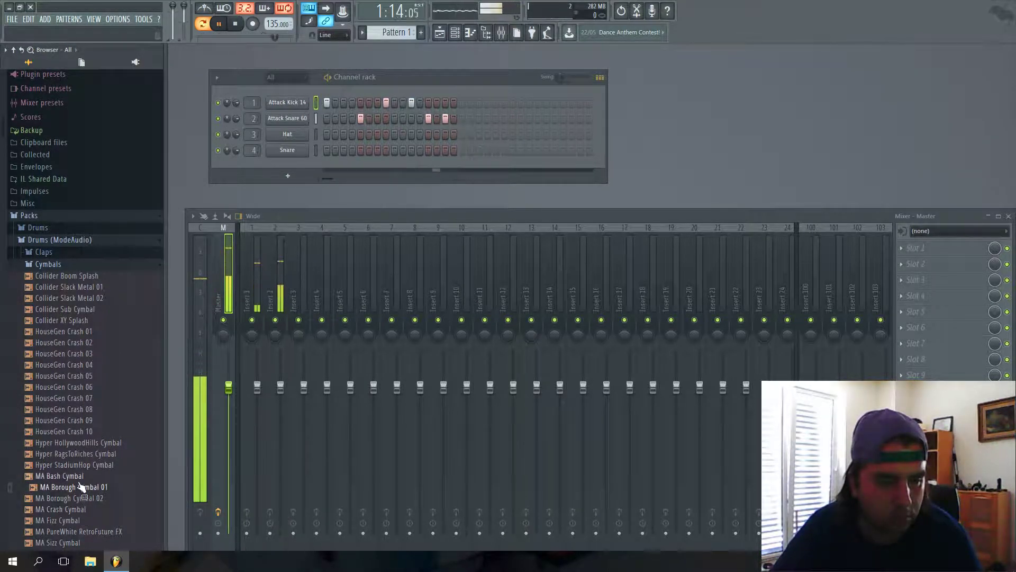
drag(80, 487, 291, 135)
Program the cymbal channel with hits on steps 2, 6, 9, 12 and 15 and adjust its volume
click(394, 134)
click(420, 134)
click(445, 134)
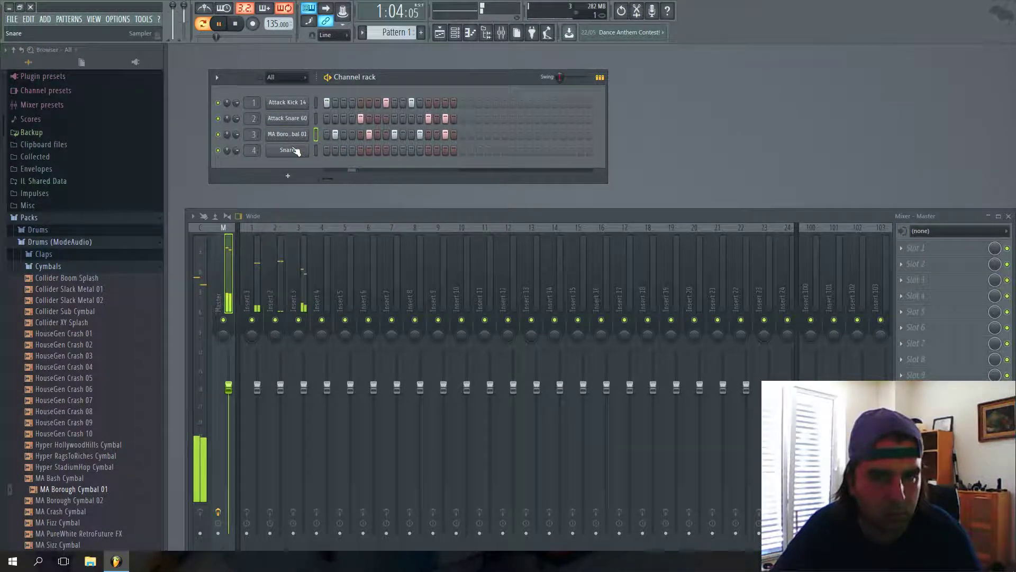
drag(236, 137, 238, 128)
click(454, 135)
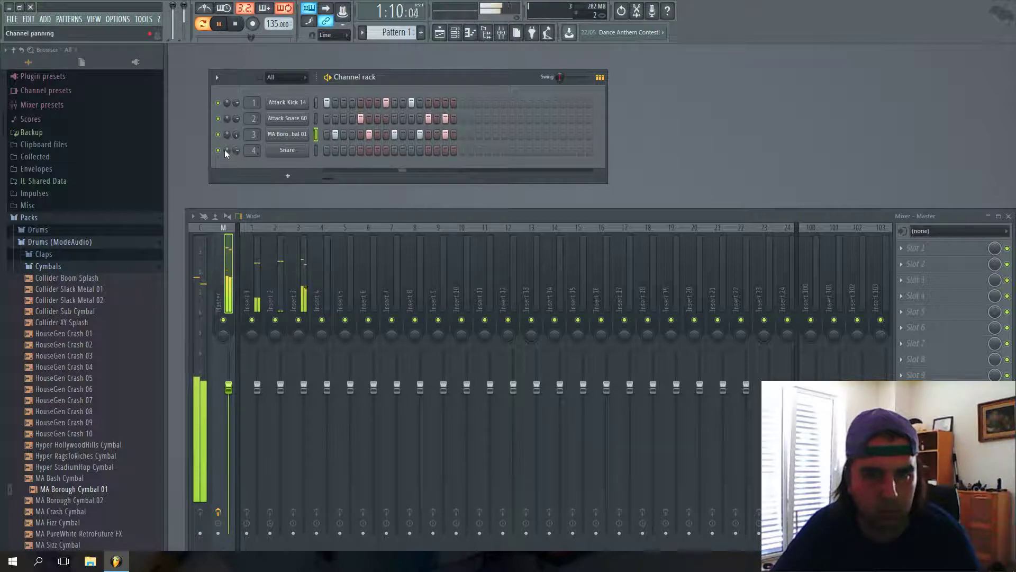
Mute the Attack Kick 14 channel while the pattern plays
click(218, 103)
drag(184, 5, 184, 22)
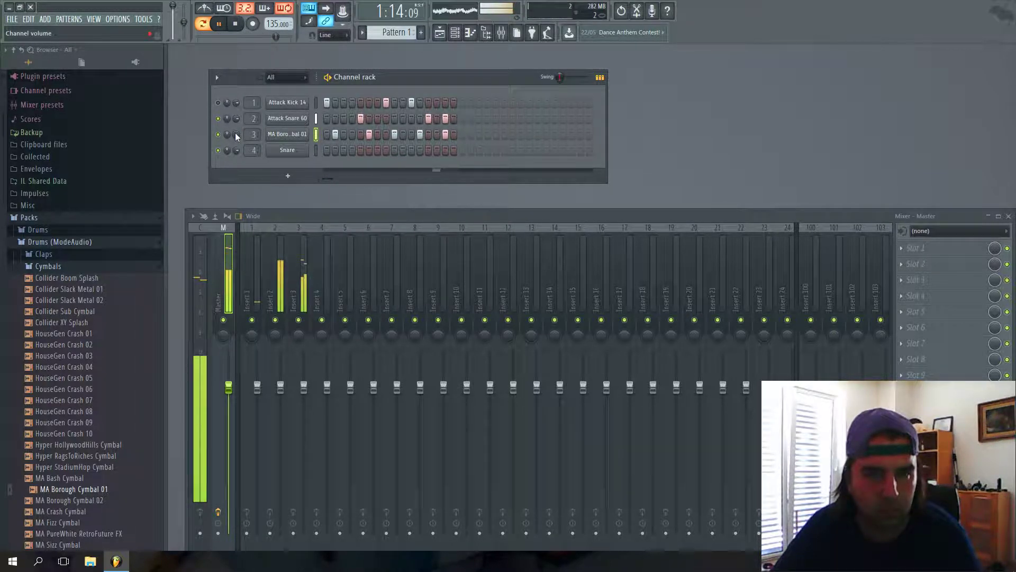
drag(249, 36, 260, 37)
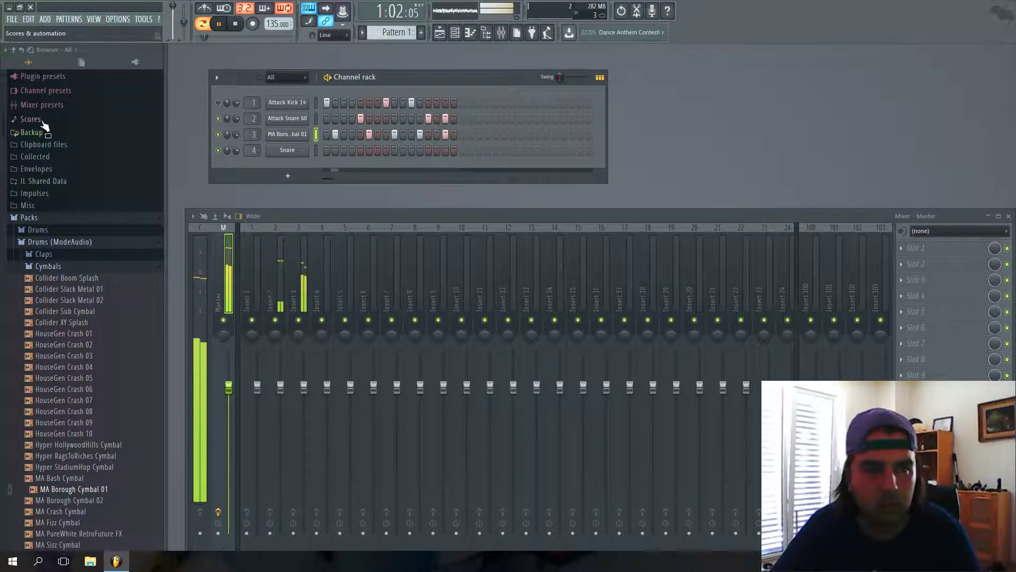
Close the Packs folder, browse the channel presets and load the Short 4 preset into the fourth channel
click(42, 217)
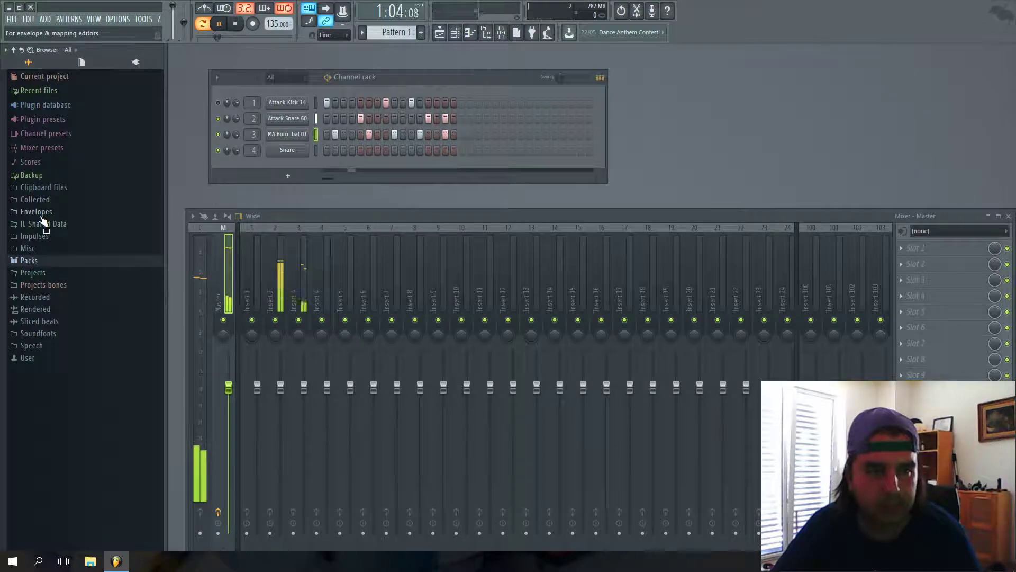
click(45, 135)
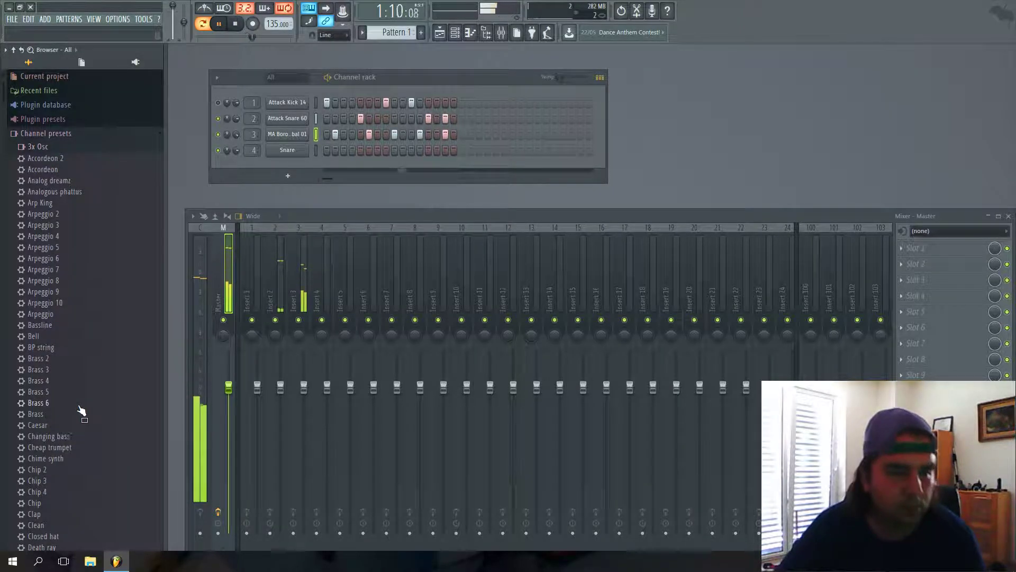
scroll(69, 411, down, 20)
scroll(82, 410, down, 20)
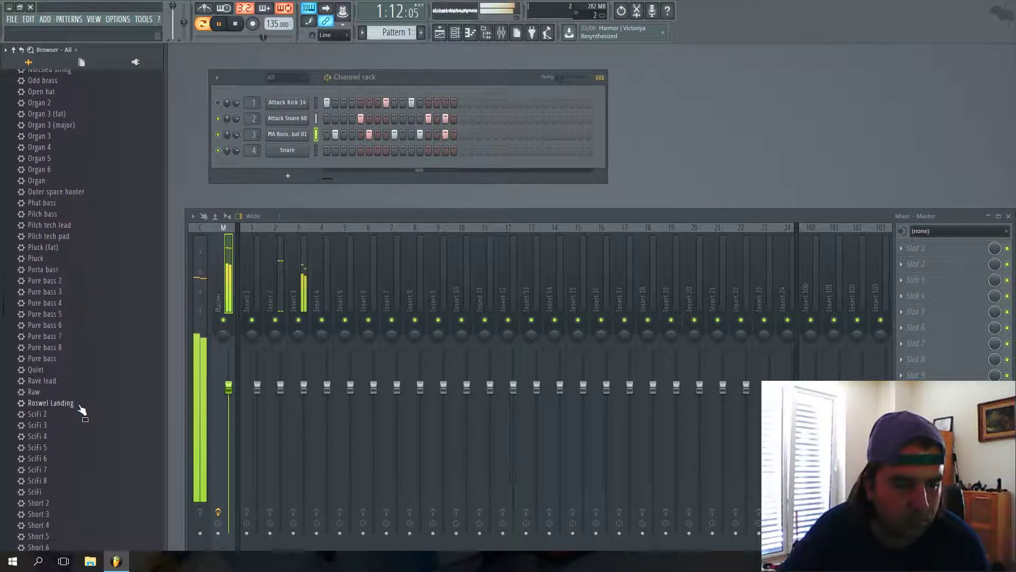
scroll(82, 410, down, 8)
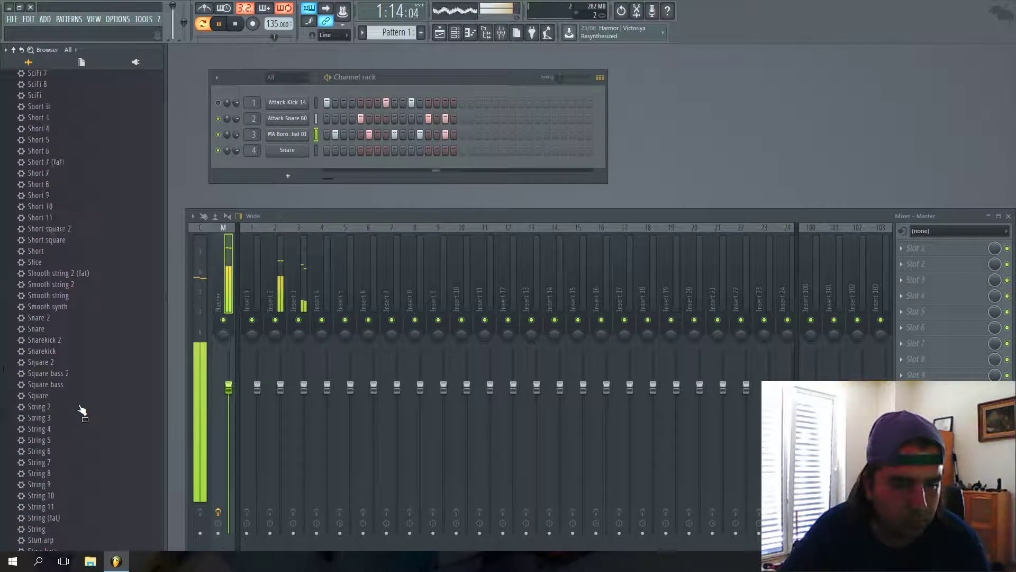
scroll(82, 410, up, 8)
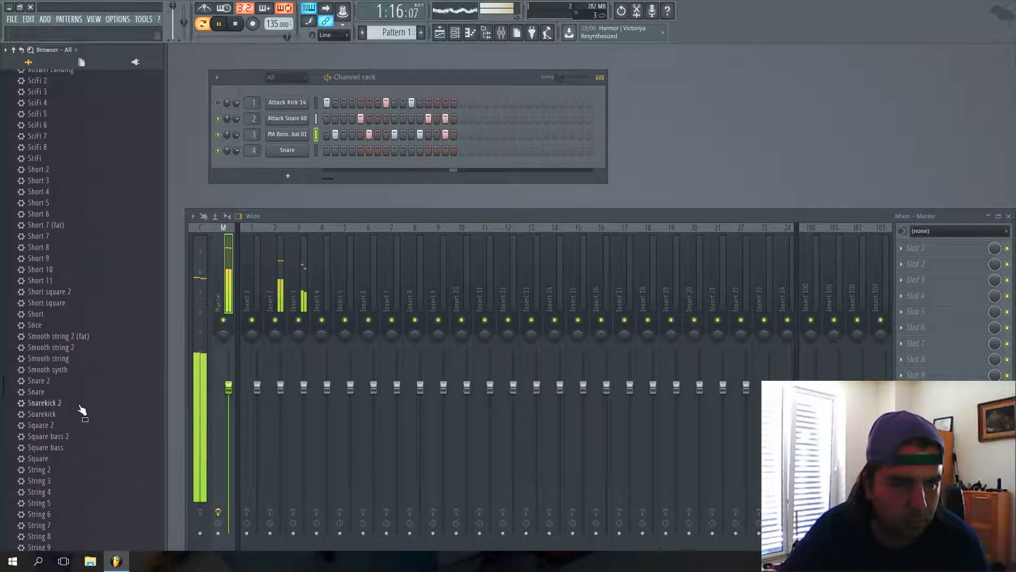
scroll(82, 410, up, 2)
drag(43, 258, 298, 153)
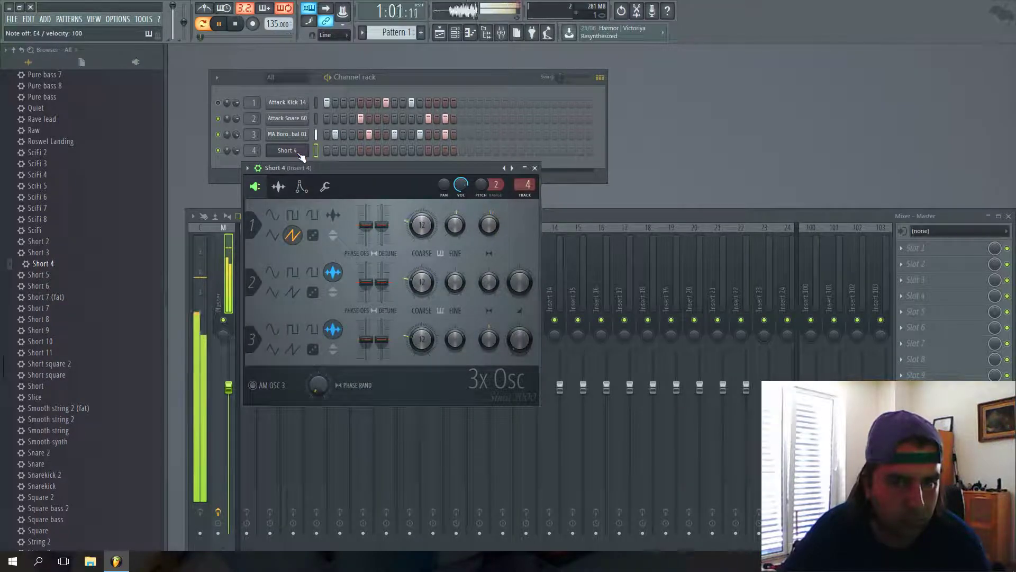
Set the root note of the Short 4 instrument to C6 and play a test note
click(325, 186)
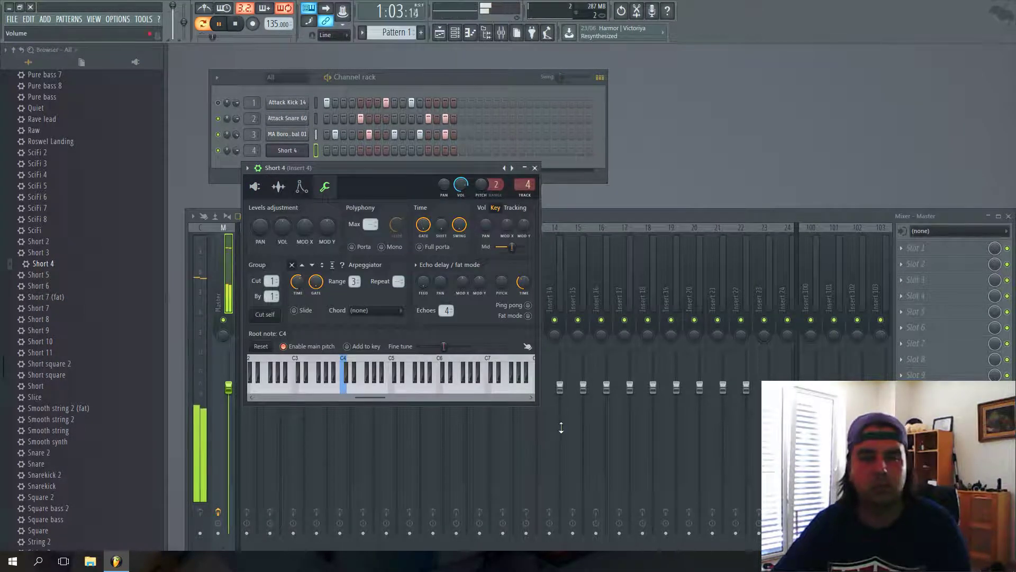
right_click(439, 389)
key(c)
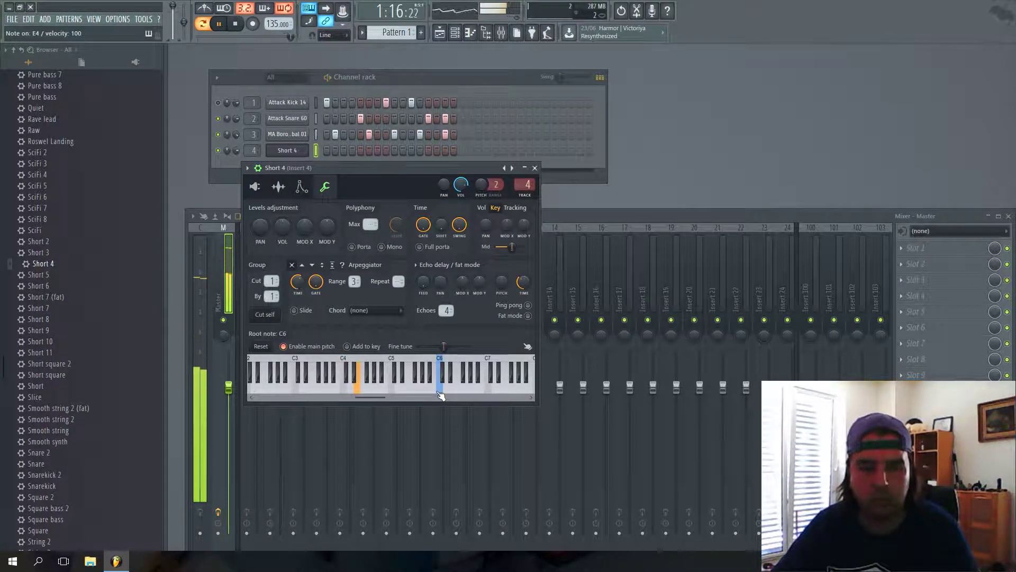
Adjust the volume of the Short 4 channel and mute the MA Borough Cymbal 01 channel
click(236, 151)
drag(236, 151, 236, 127)
click(218, 134)
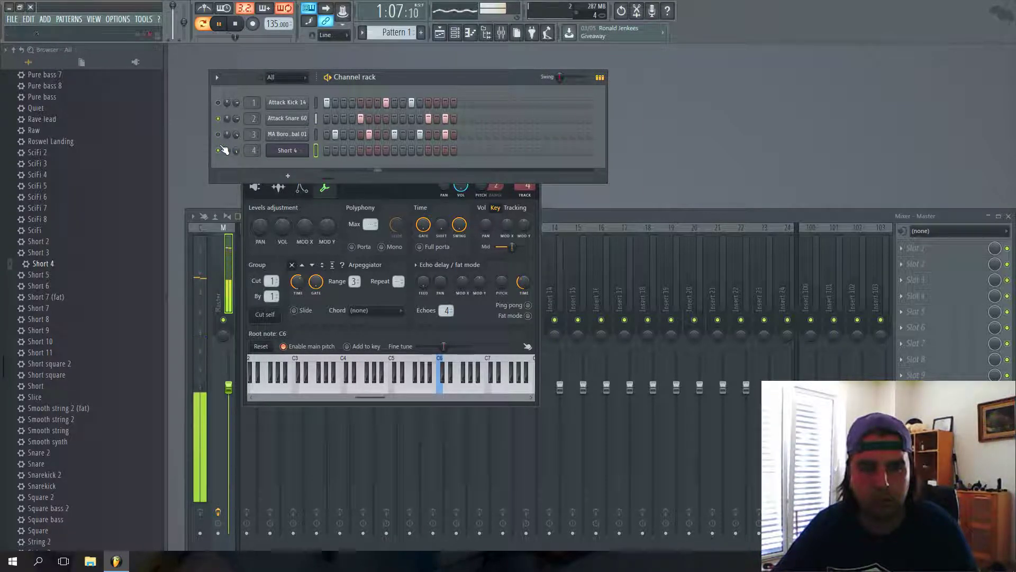
Play test notes on the Short 4 instrument over the running pattern and unmute the Attack Kick 14 channel
key(c)
key(c)
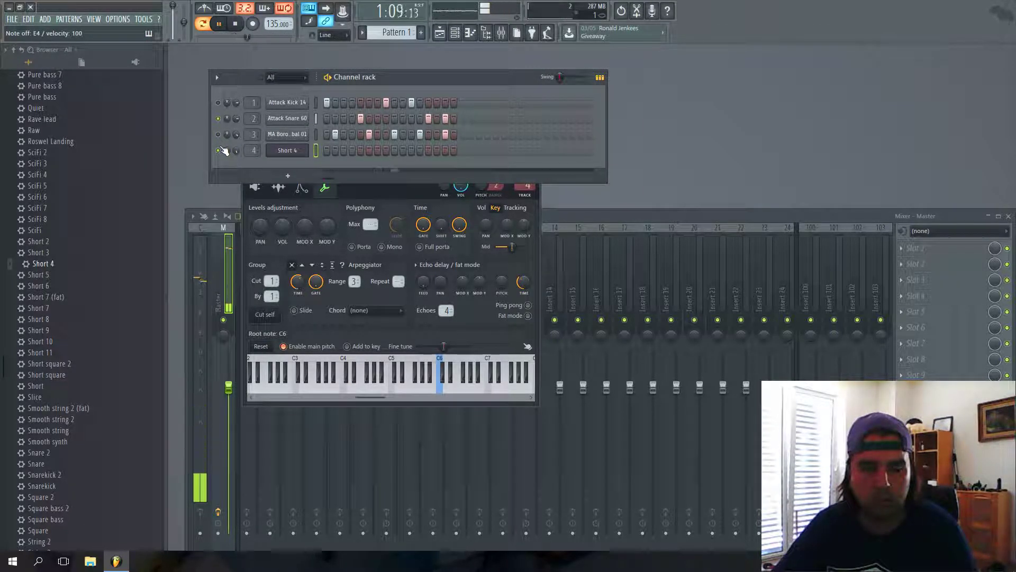
key(x)
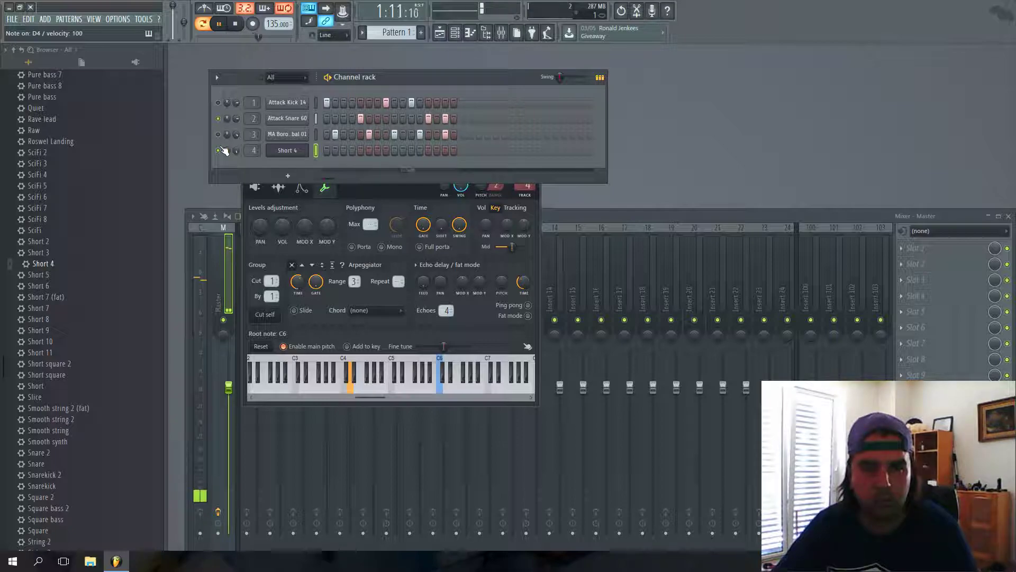
key(c)
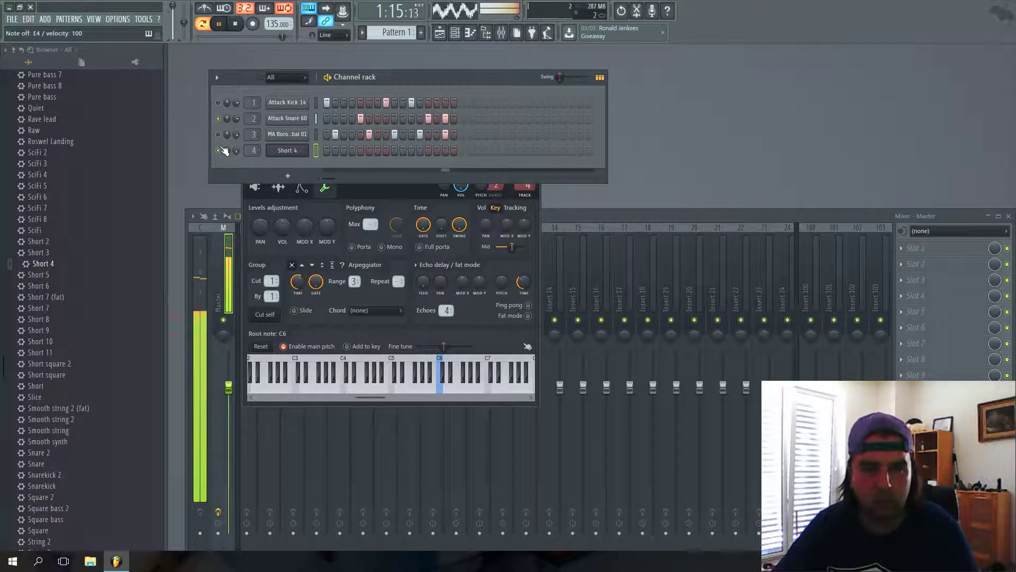
click(219, 103)
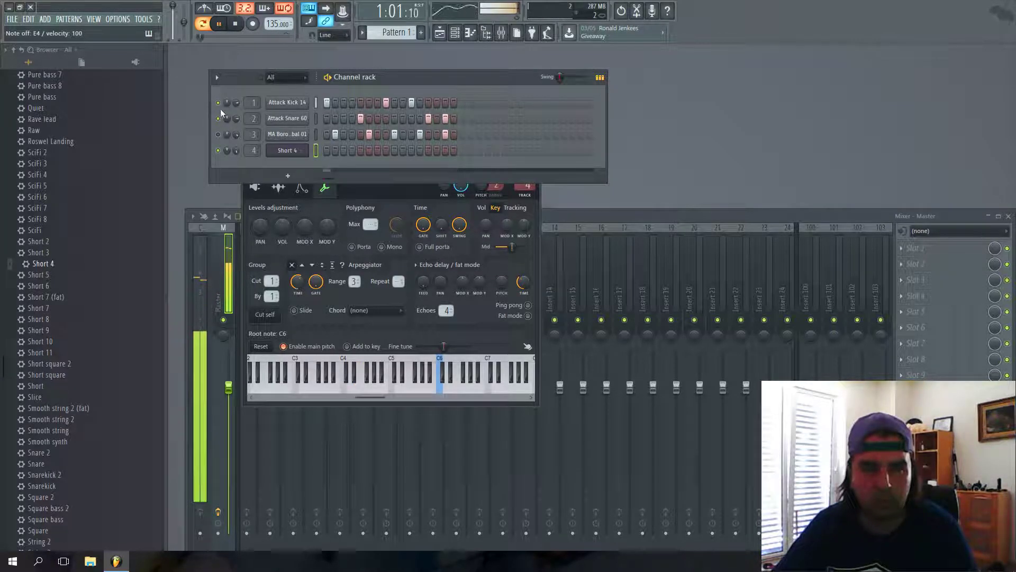
key(c)
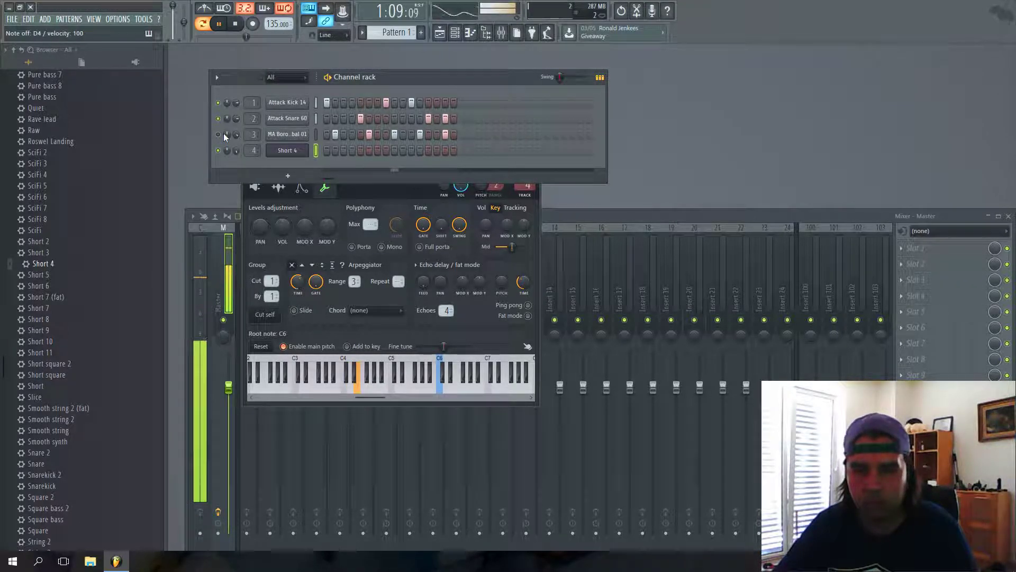
Unmute and solo the MA Borough Cymbal 01 channel, and adjust the feedback, pitch and time of its echo delay
click(294, 135)
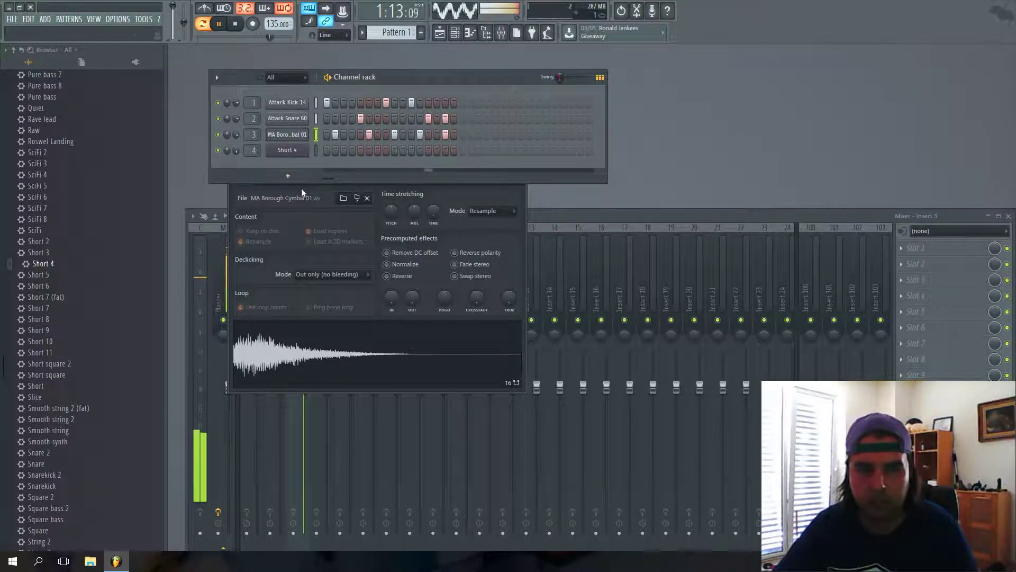
click(501, 197)
click(288, 172)
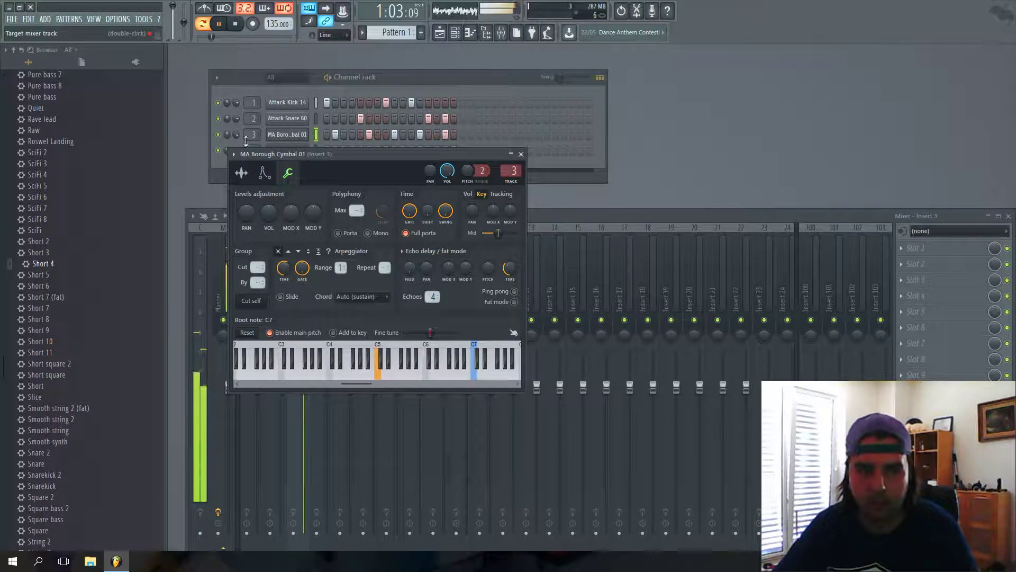
right_click(218, 135)
click(227, 138)
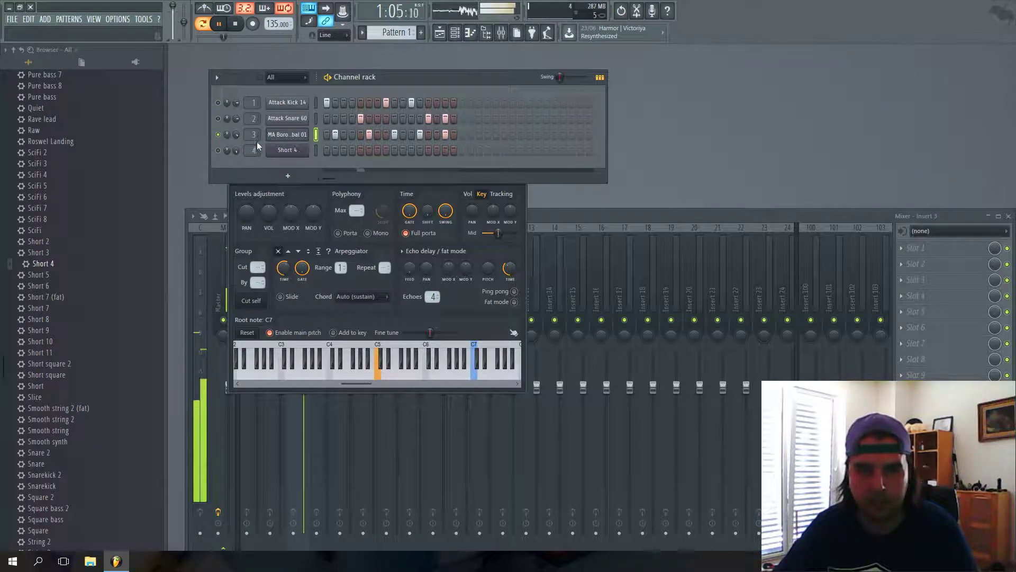
click(440, 190)
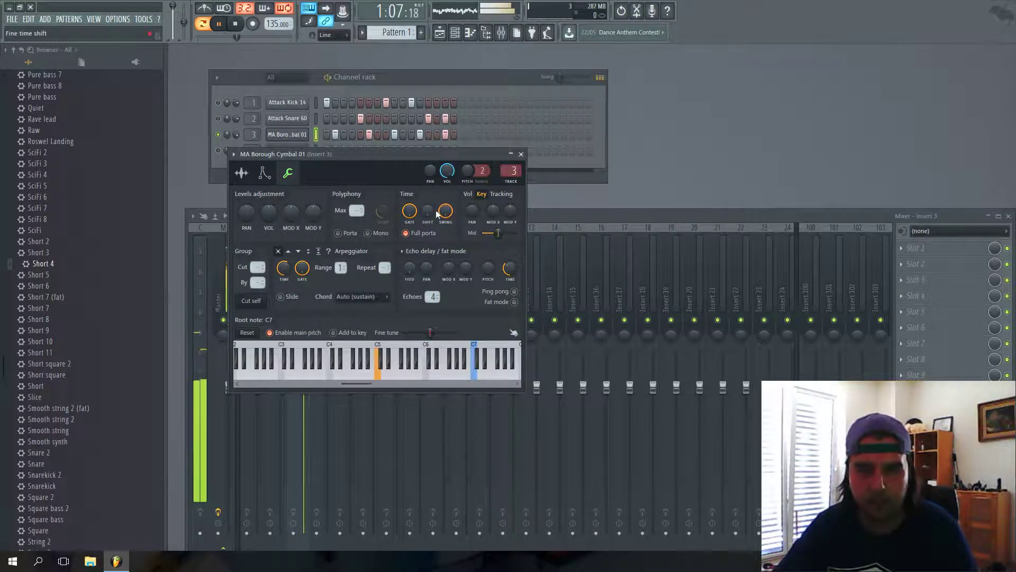
drag(414, 272, 414, 257)
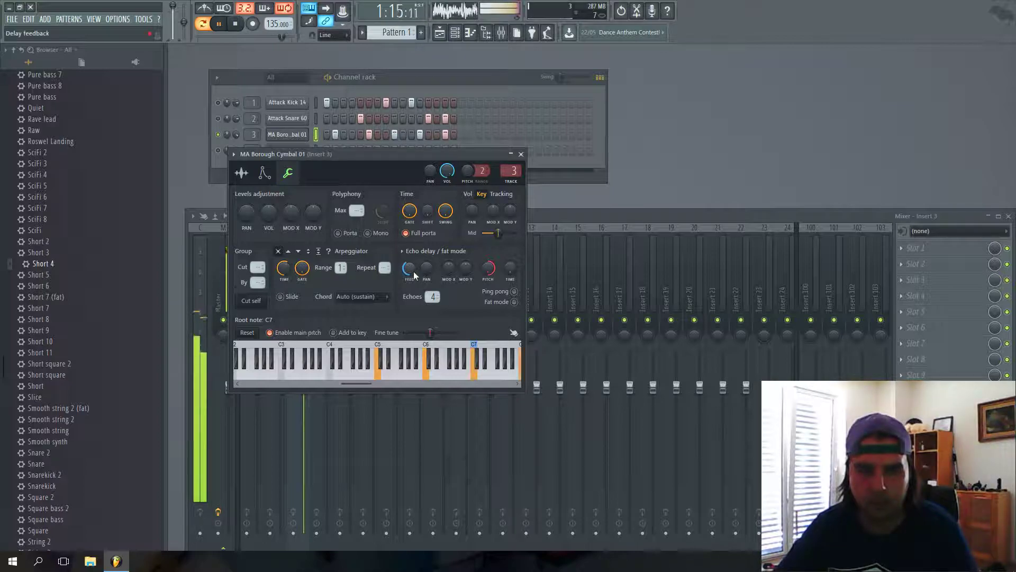
End the cymbal solo and adjust the volumes of the MA Borough Cymbal 01 and Attack Kick 14 channels
right_click(218, 135)
click(225, 139)
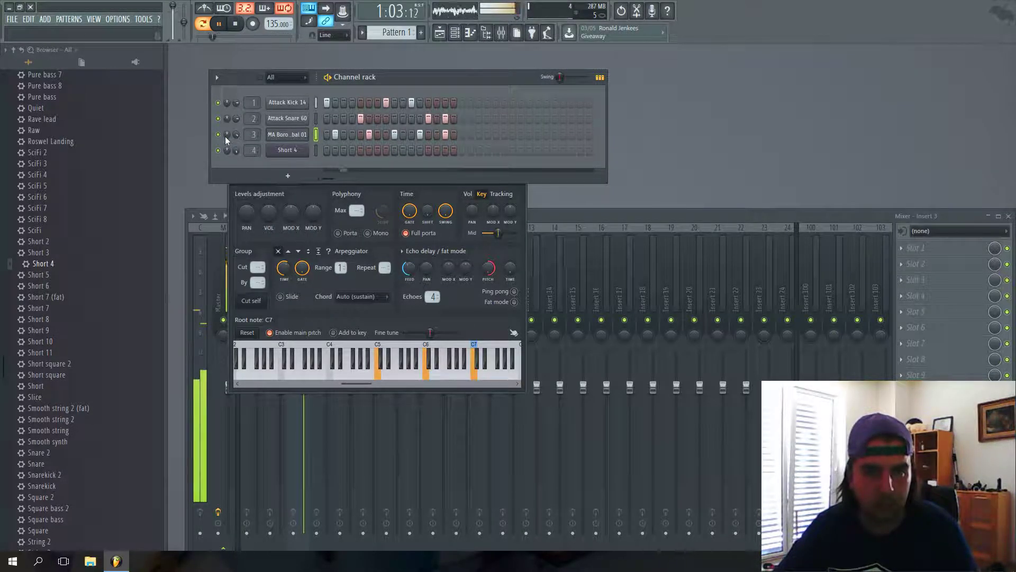
drag(236, 134, 236, 141)
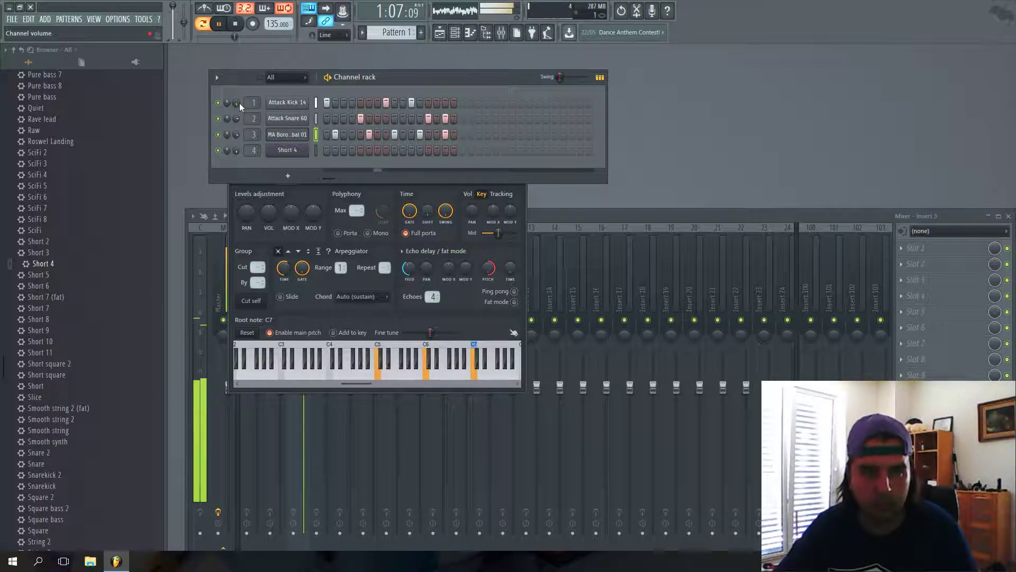
mouse_move(237, 105)
mouse_down()
mouse_move(237, 119)
mouse_move(236, 102)
mouse_up()
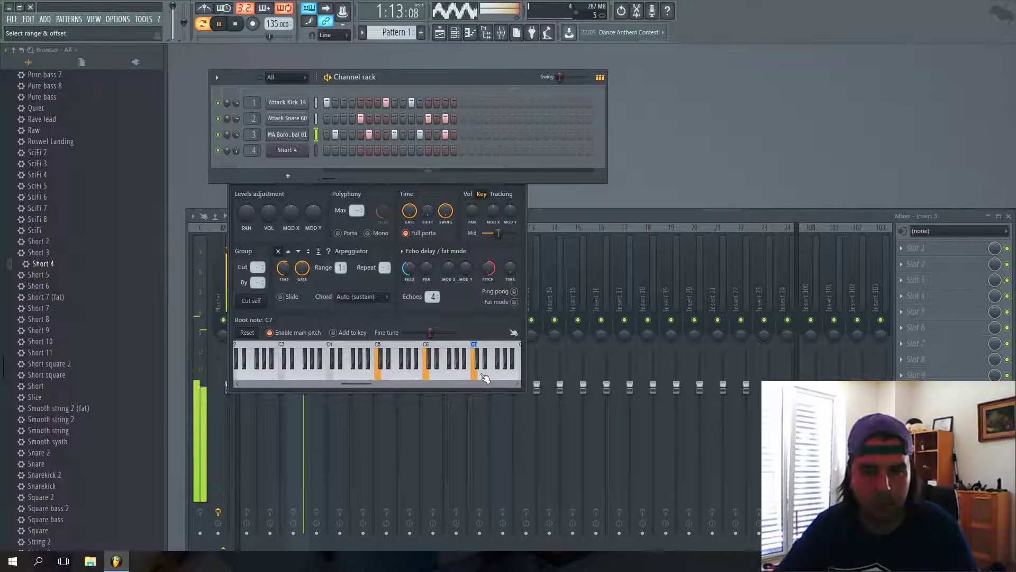
Try D7 as the root note of MA Borough Cymbal 01 and set it back to C7
click(296, 135)
click(297, 136)
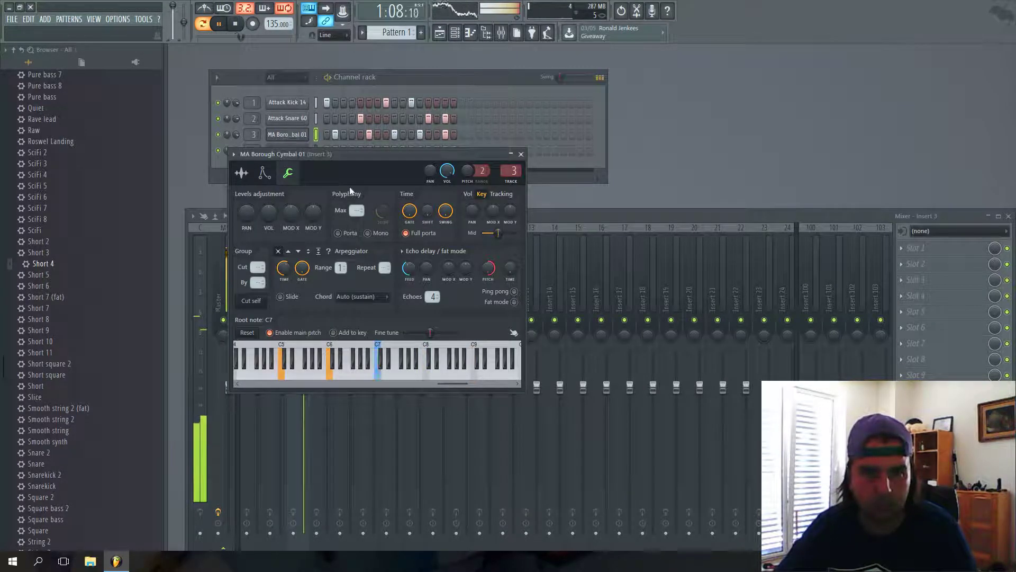
right_click(388, 376)
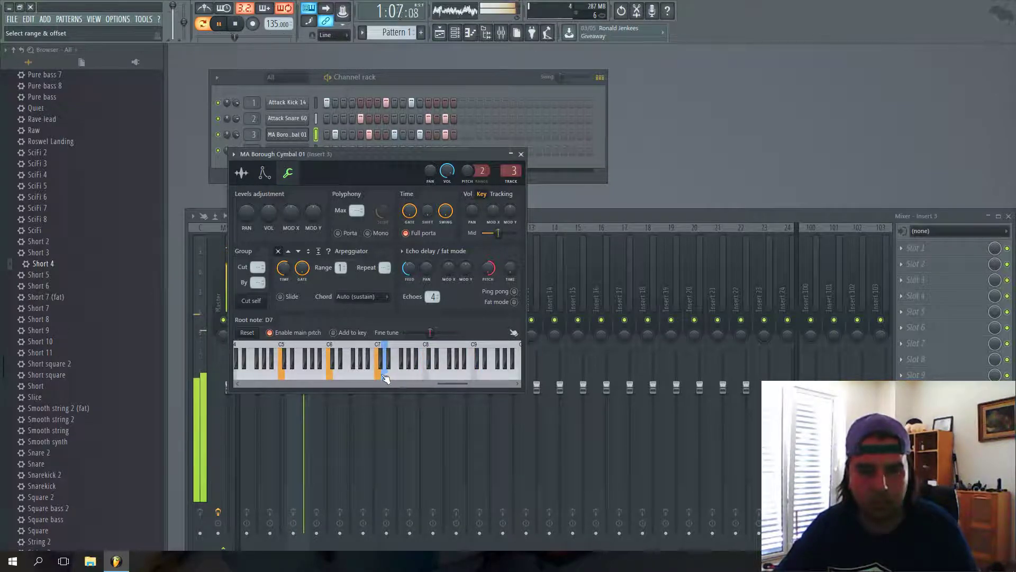
right_click(380, 378)
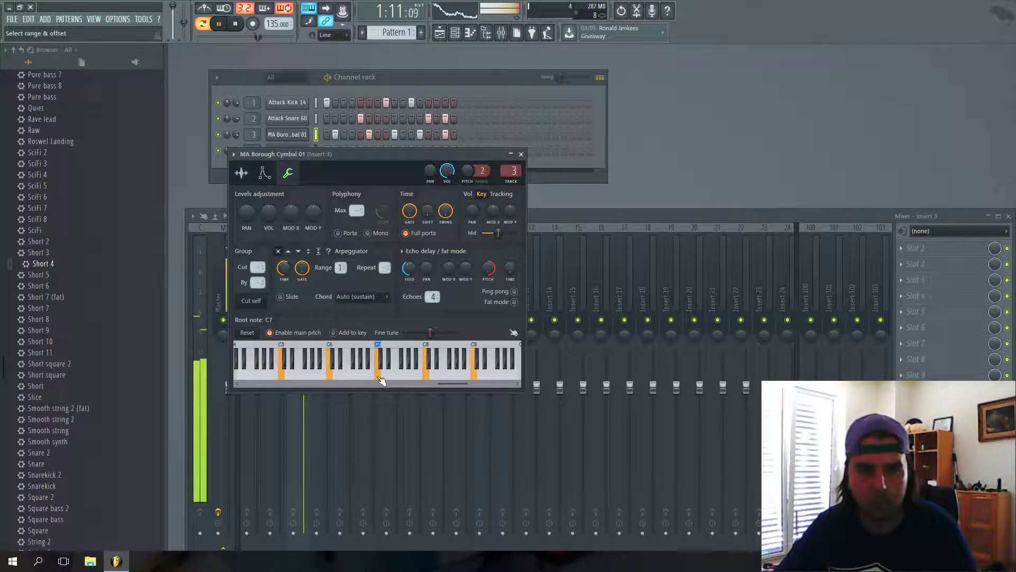
Move the cymbal settings clear of the channel rack and add Short 4 hits on steps 4, 9, 12 and 15
drag(352, 156, 427, 204)
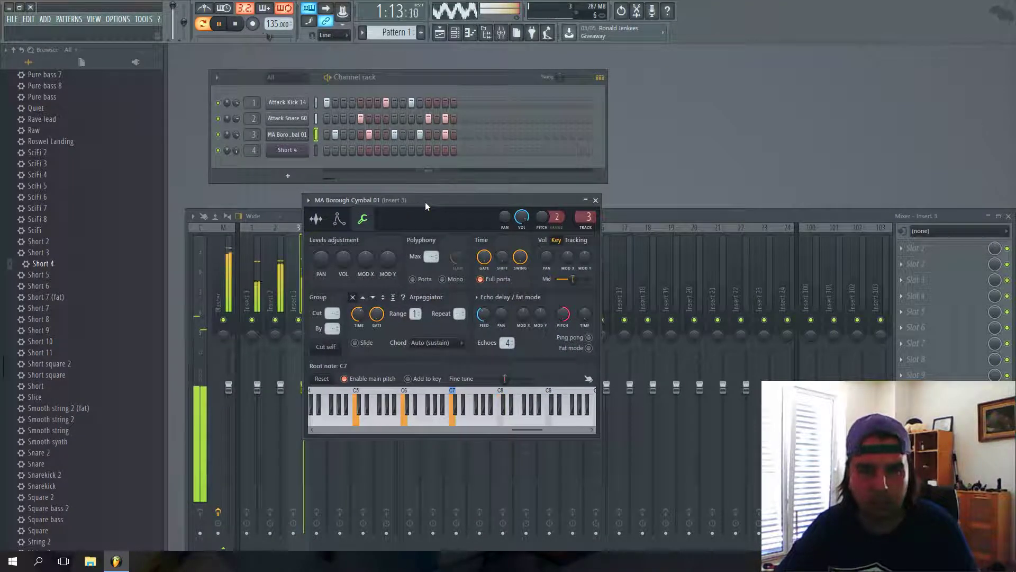
click(352, 150)
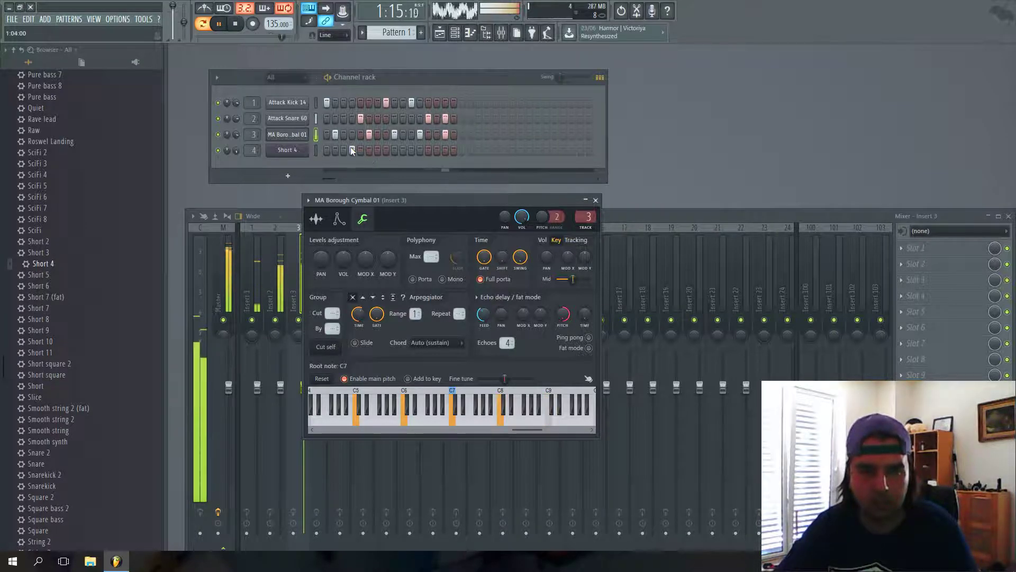
click(393, 151)
click(420, 150)
click(445, 149)
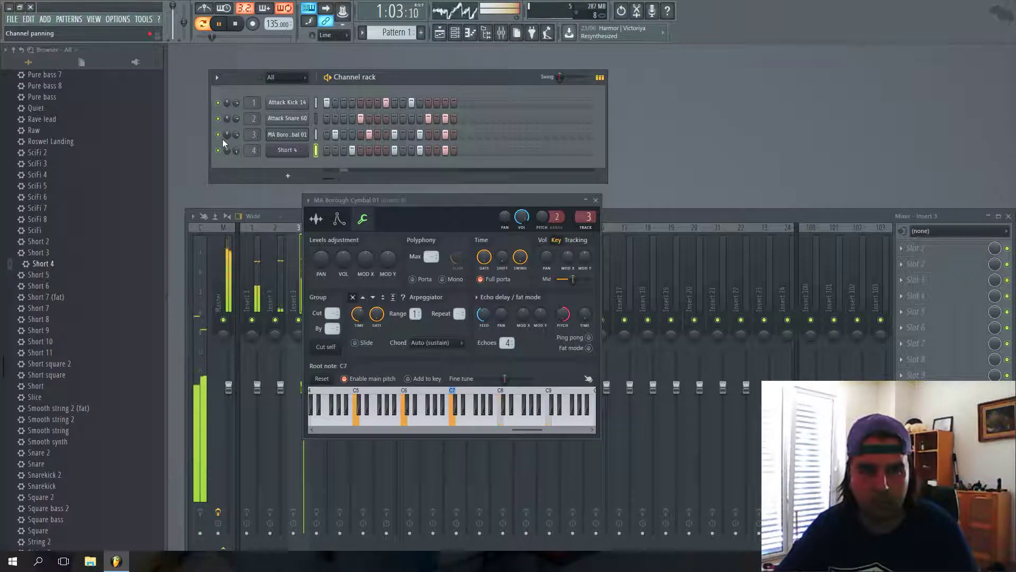
Open the Short 4 oscillator settings and raise the detune of oscillator 1 to about +24 cents
click(286, 150)
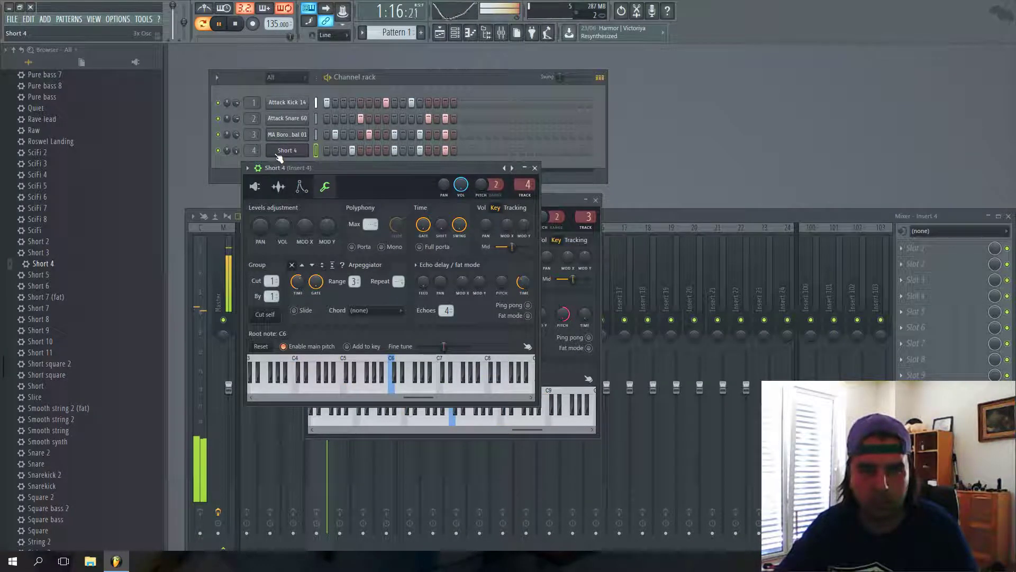
click(303, 193)
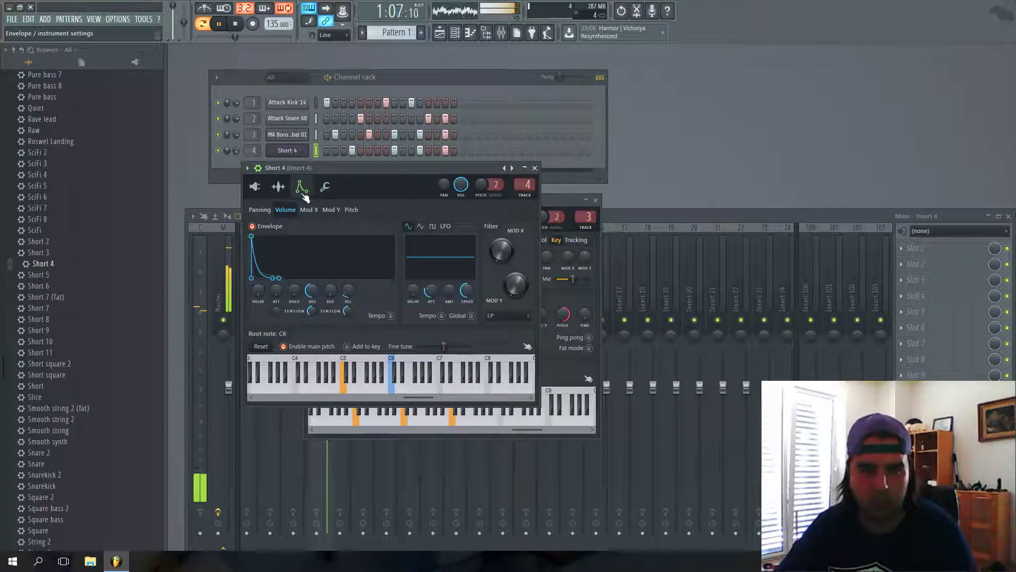
click(278, 186)
click(255, 186)
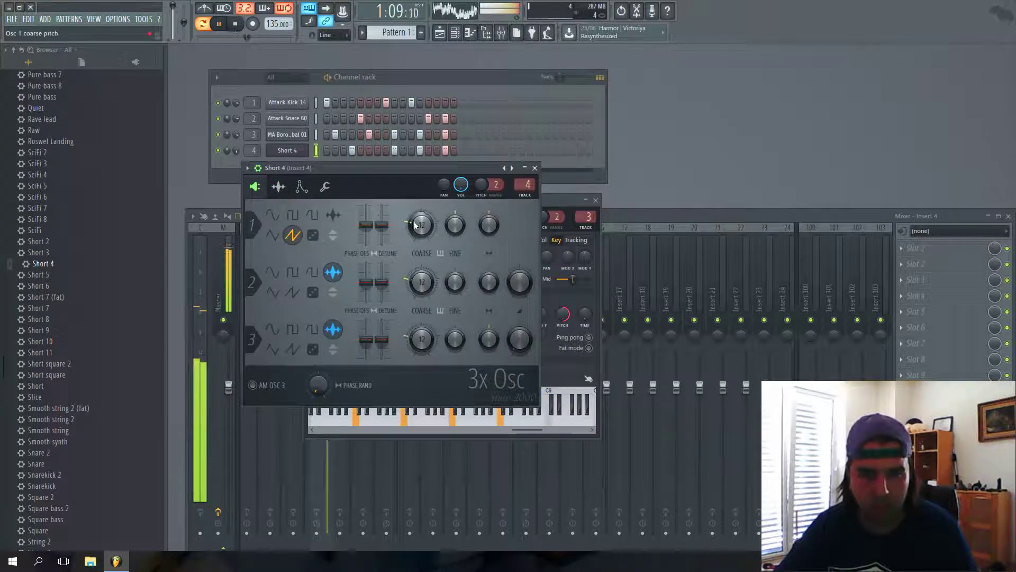
drag(381, 225, 381, 216)
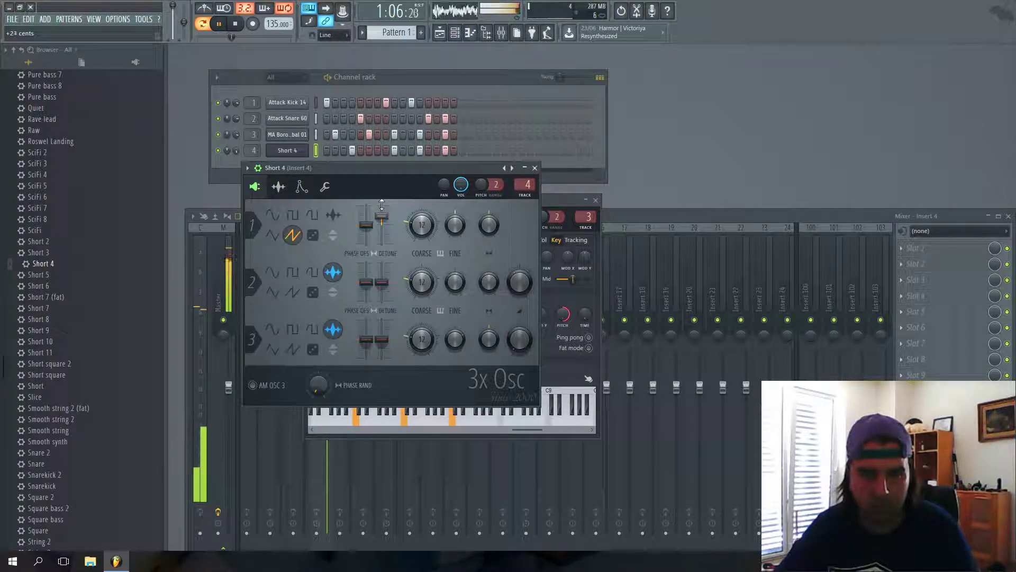
Lengthen the hold time of the Short 4 volume envelope and add a slight delay
click(301, 192)
drag(295, 294, 295, 273)
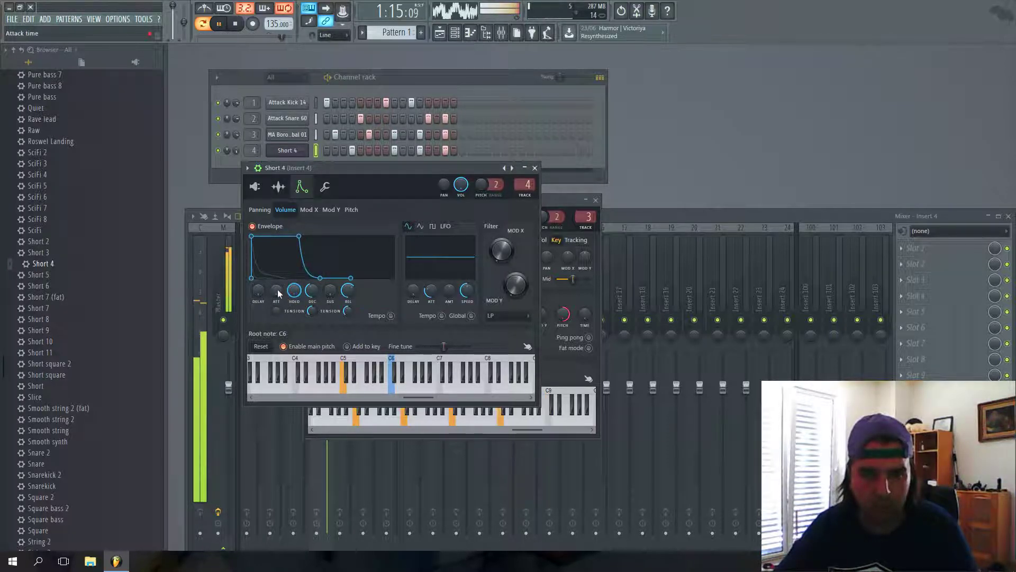
mouse_move(258, 290)
mouse_down()
mouse_move(259, 276)
mouse_move(262, 299)
mouse_move(264, 291)
mouse_up()
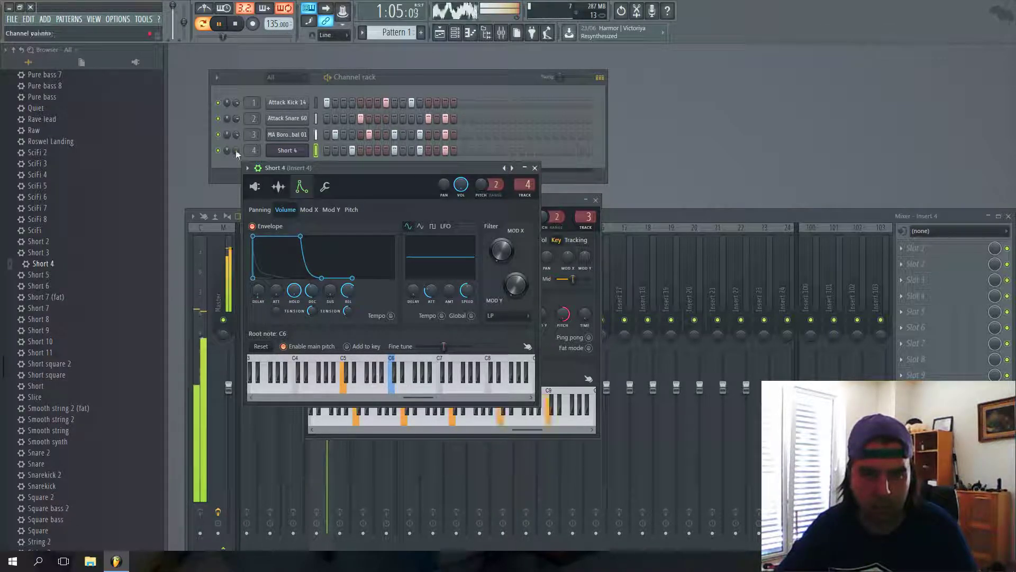
Solo the Short 4 channel, try several root notes on its keyboard and set the root note to F7
right_click(217, 152)
click(221, 157)
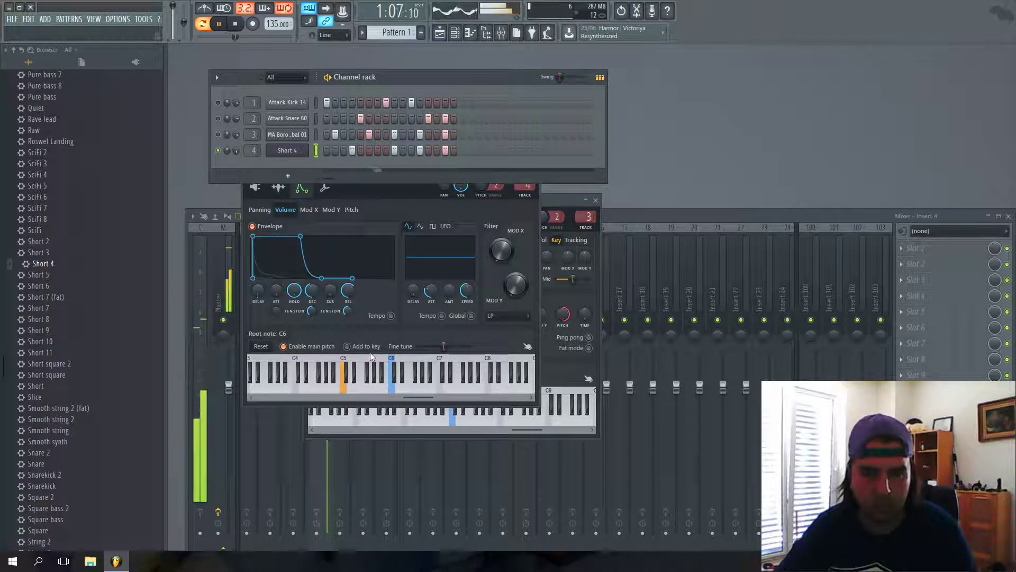
right_click(426, 388)
drag(449, 396, 456, 395)
click(471, 395)
right_click(399, 386)
click(431, 382)
click(451, 391)
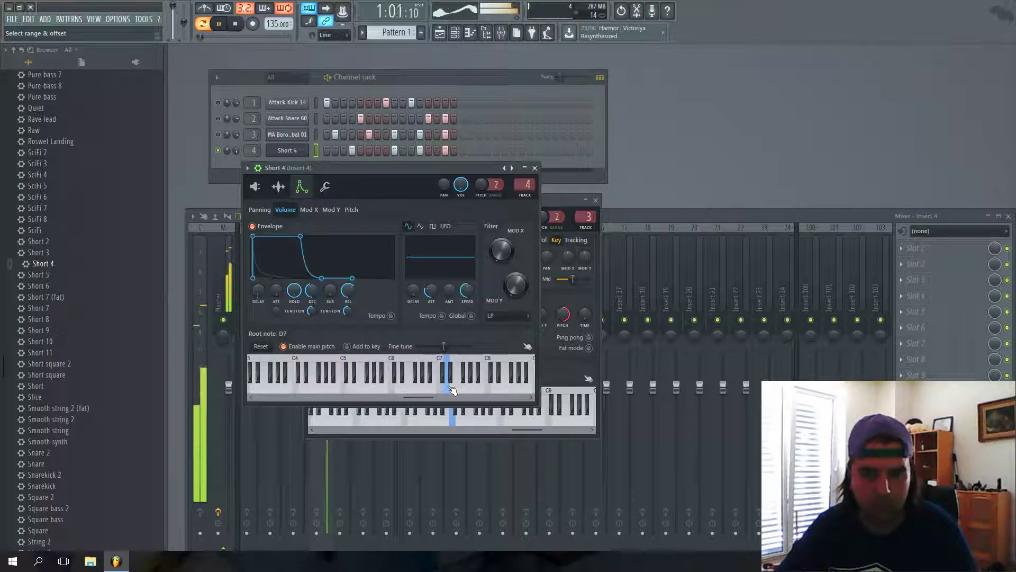
click(463, 390)
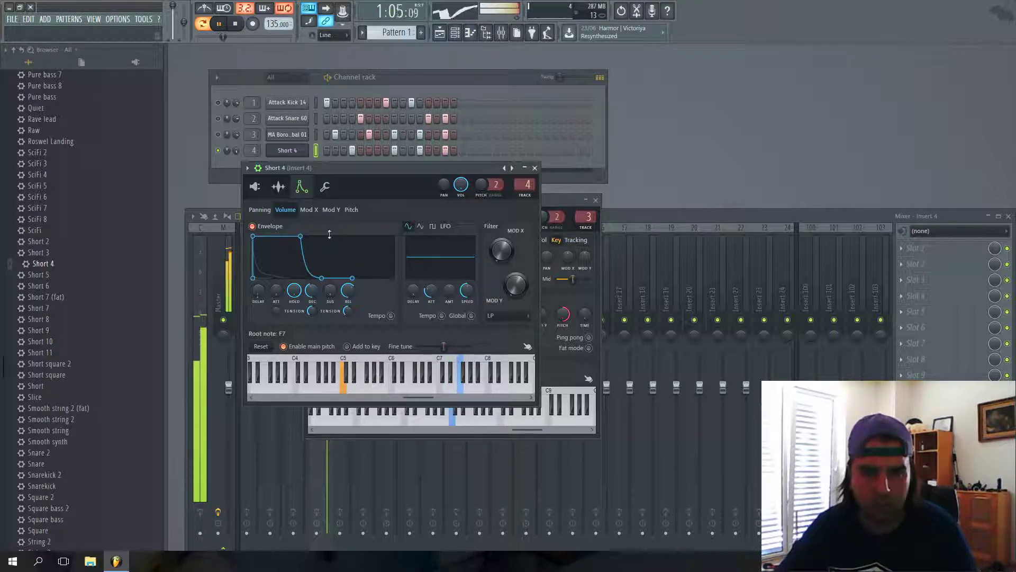
Lengthen the decay of the Short 4 volume envelope while the channel plays alone
drag(313, 299, 276, 312)
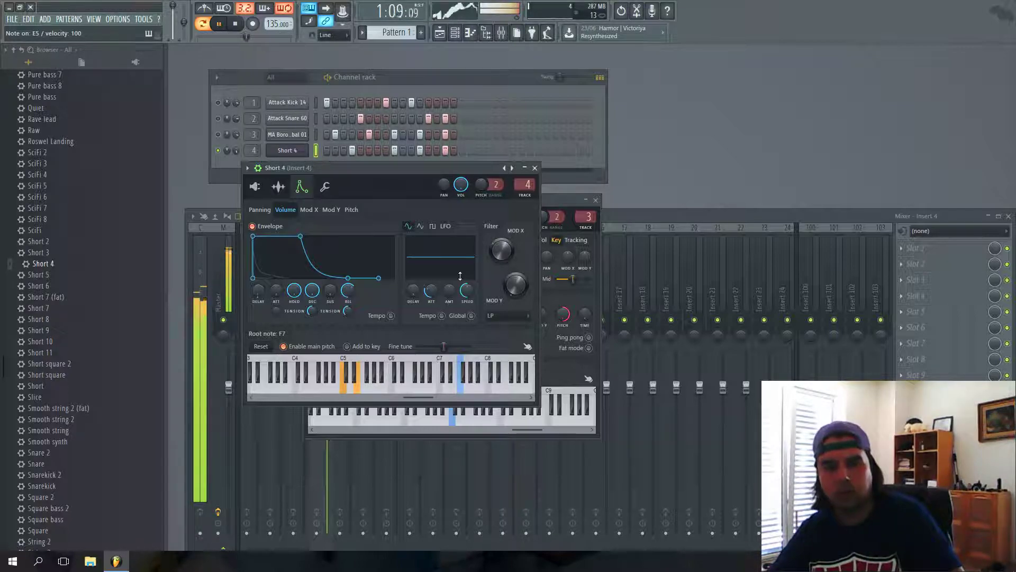
click(219, 151)
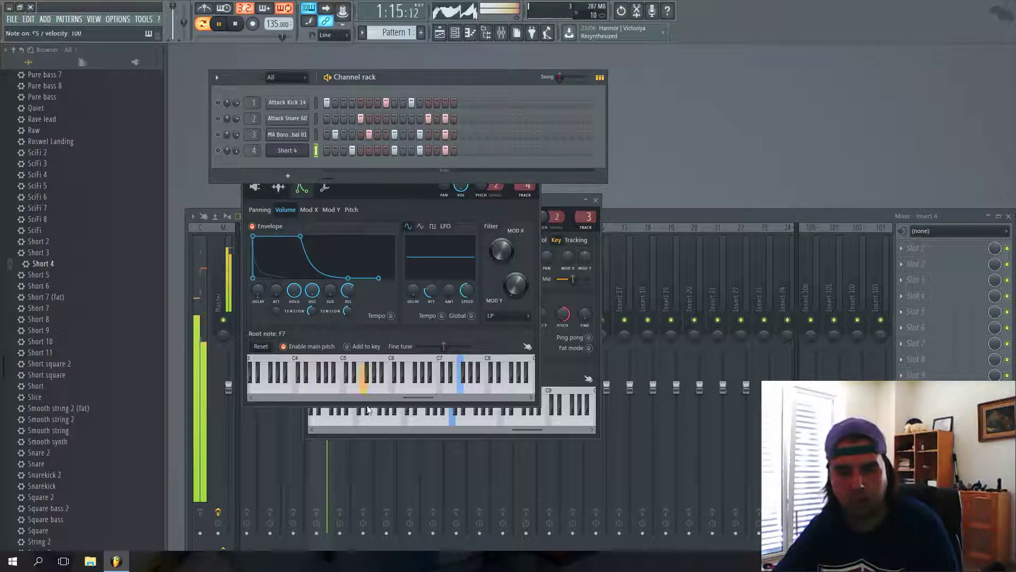
Try C5 and C6 as the Short 4 root note, settle on F6 and stop playback
right_click(344, 395)
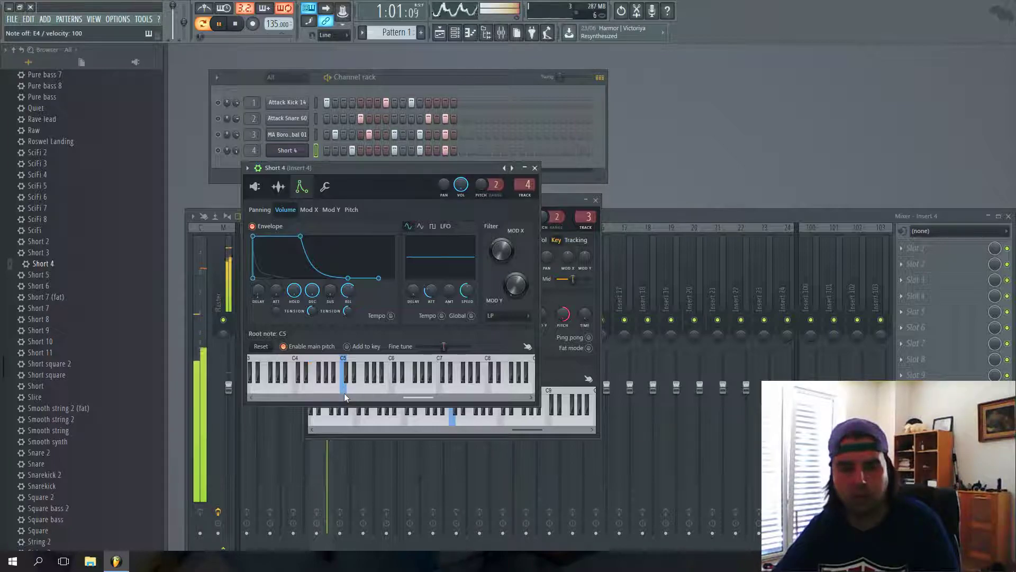
right_click(393, 393)
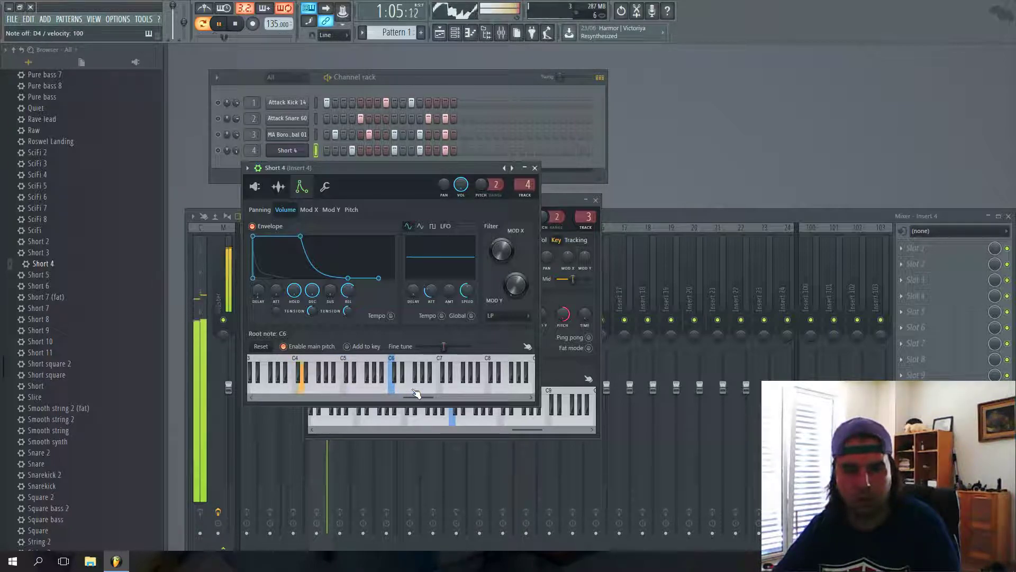
right_click(415, 393)
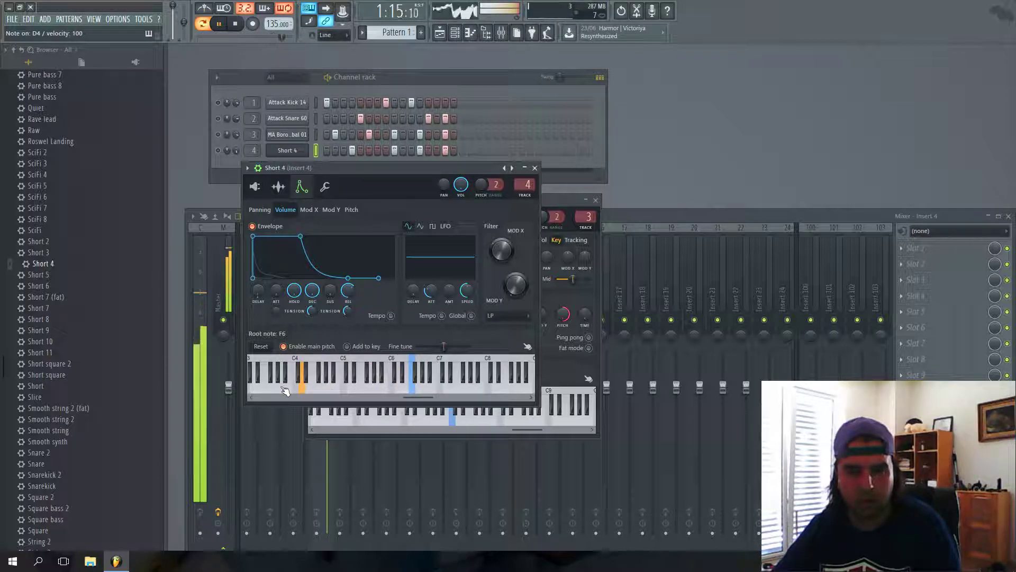
click(236, 25)
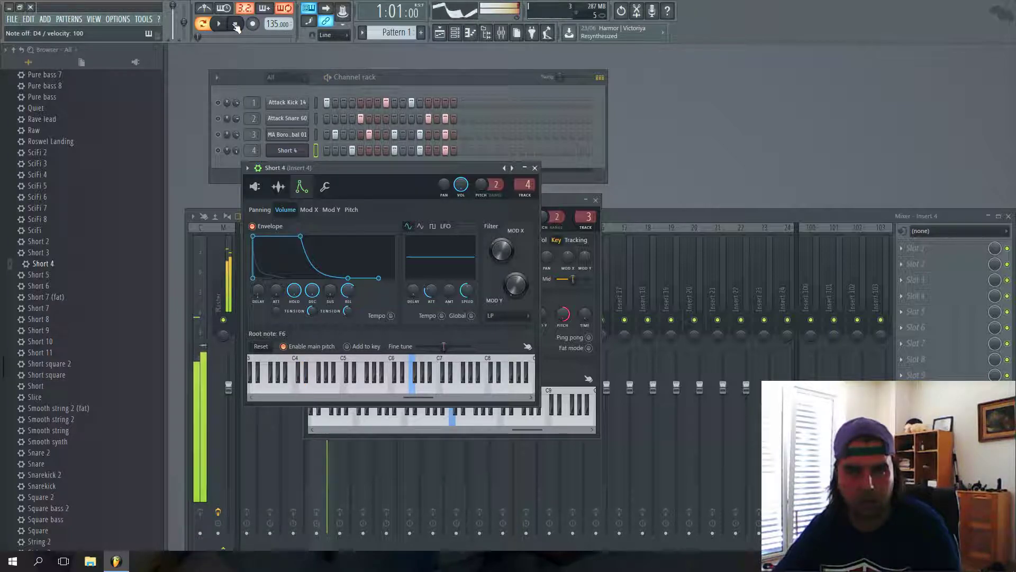